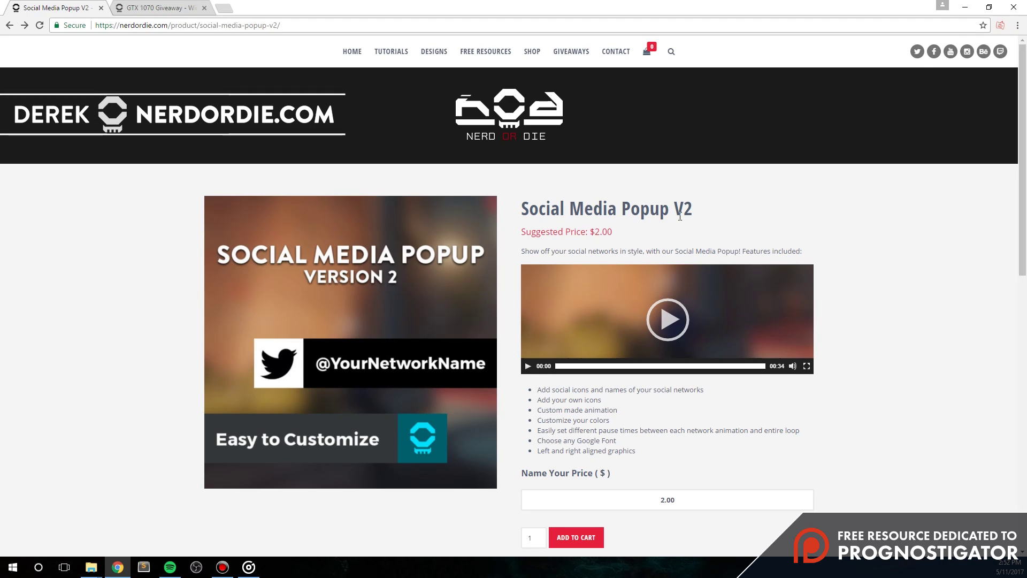
# Step: Watch the product demo video, glance at the giveaway page and review the popup's feature list
pyautogui.click(700, 291)
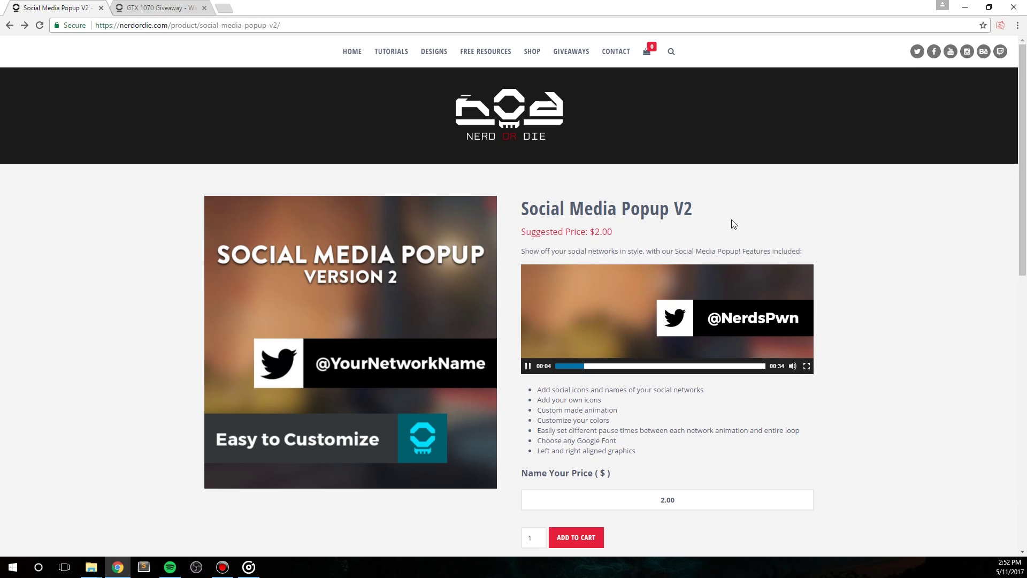
pyautogui.moveTo(713, 208); pyautogui.dragTo(521, 209)
pyautogui.click(785, 189)
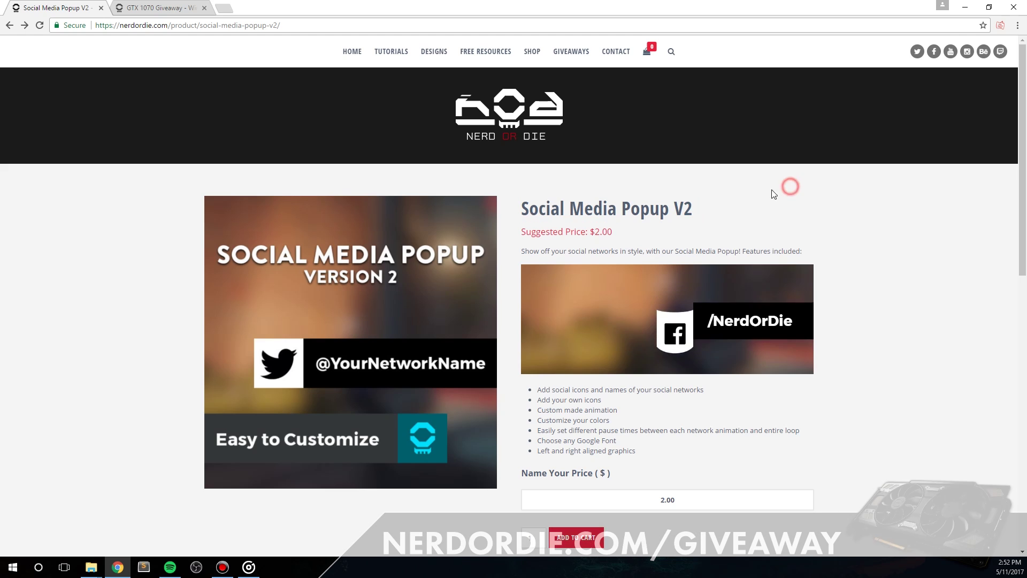
pyautogui.click(528, 366)
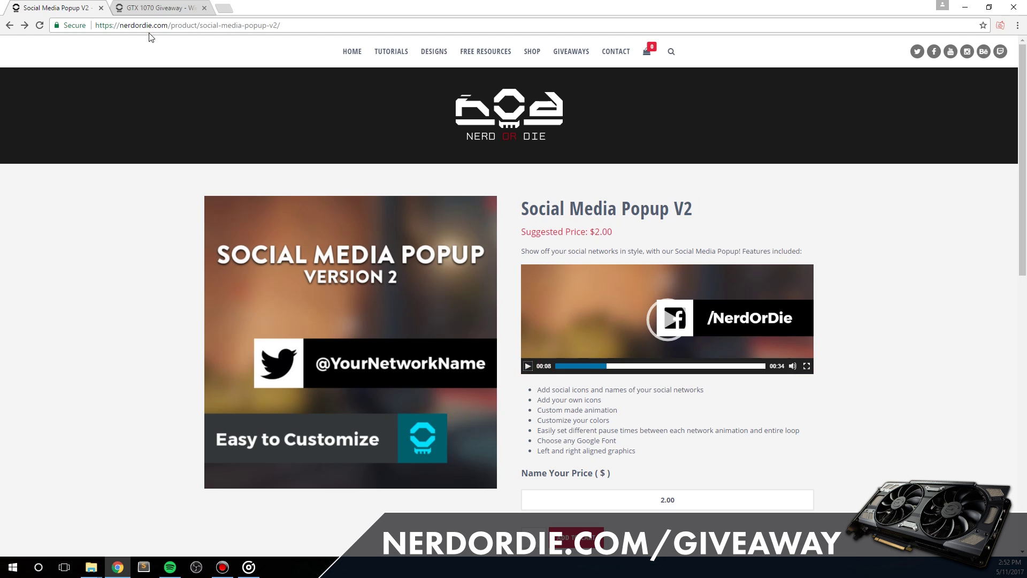
pyautogui.click(151, 9)
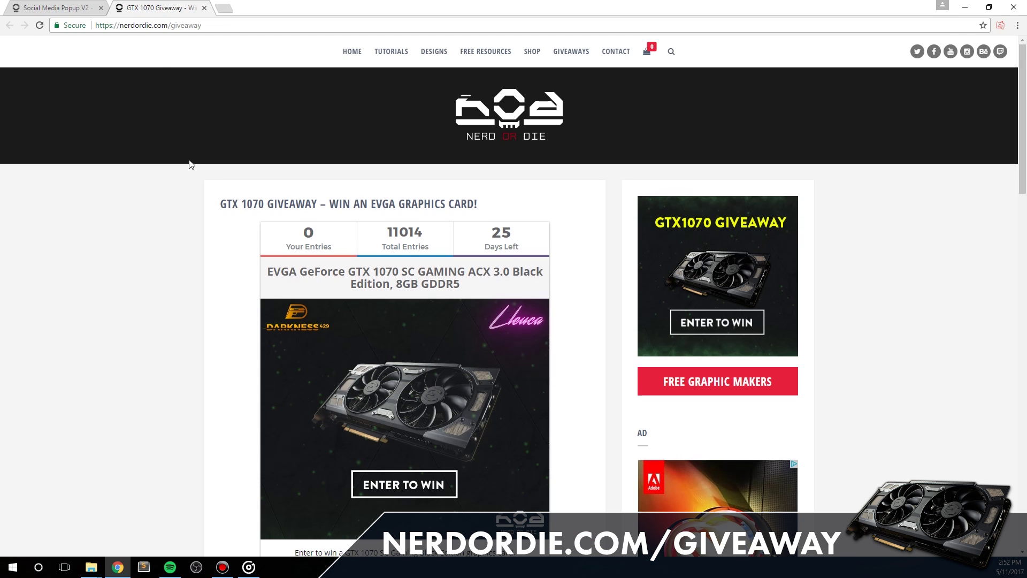
pyautogui.scroll(-2, 193, 166)
pyautogui.click(165, 25)
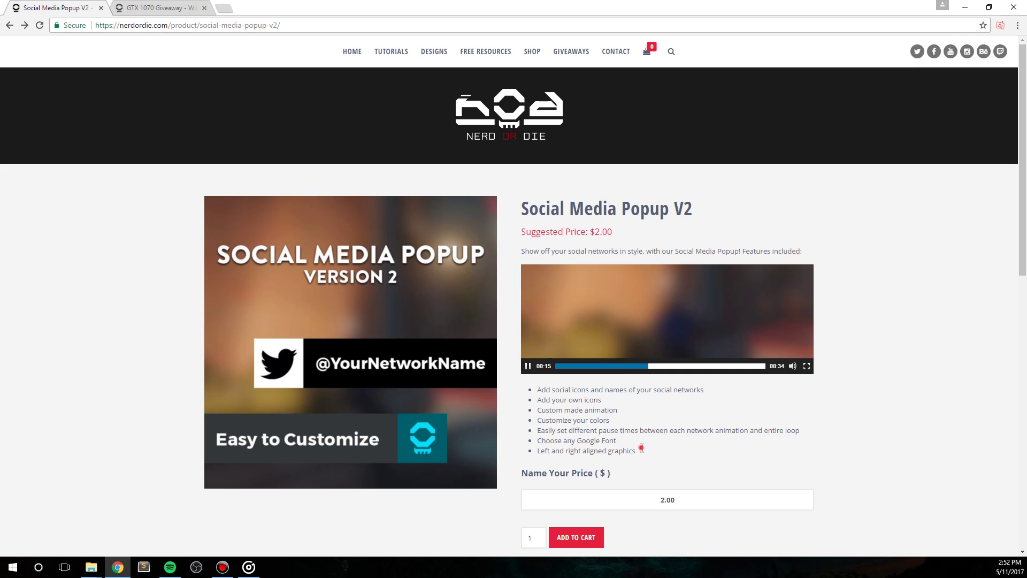
pyautogui.moveTo(641, 448); pyautogui.dragTo(541, 389)
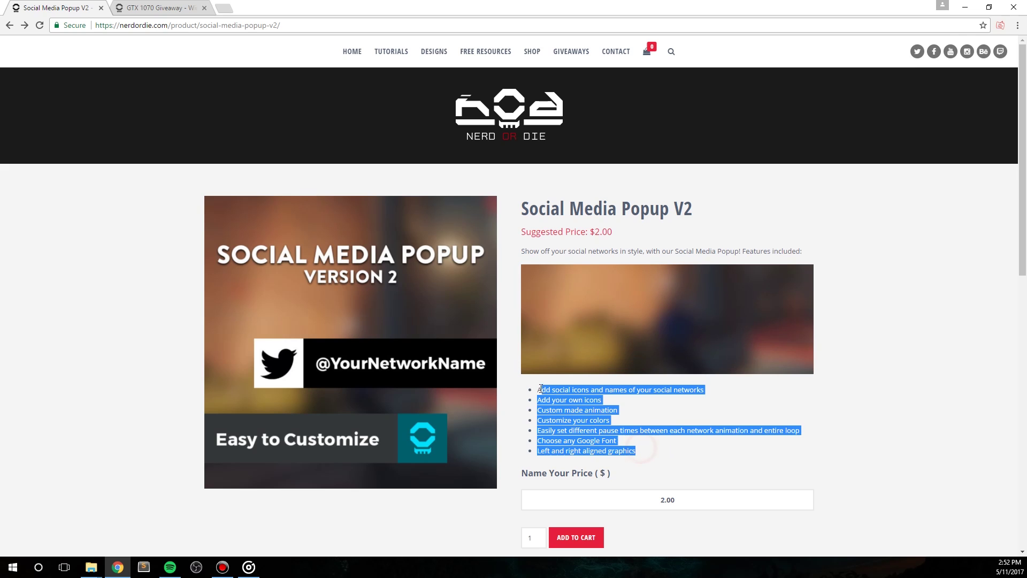
pyautogui.click(891, 415)
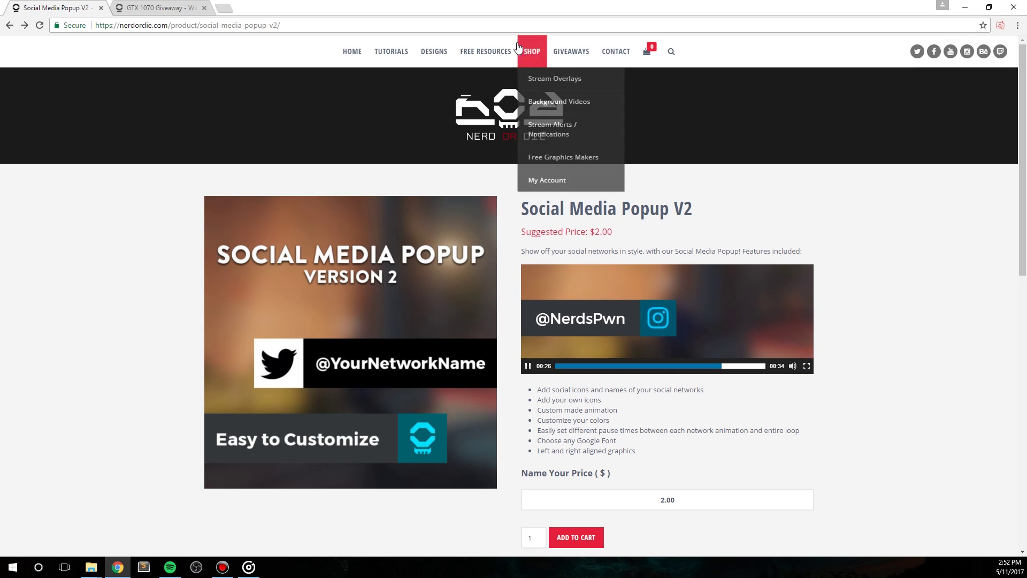
# Step: Set Name Your Price to 0.00 and add Social Media Popup V2 to the cart
pyautogui.doubleClick(671, 497)
pyautogui.write('0.00')
pyautogui.click(830, 460)
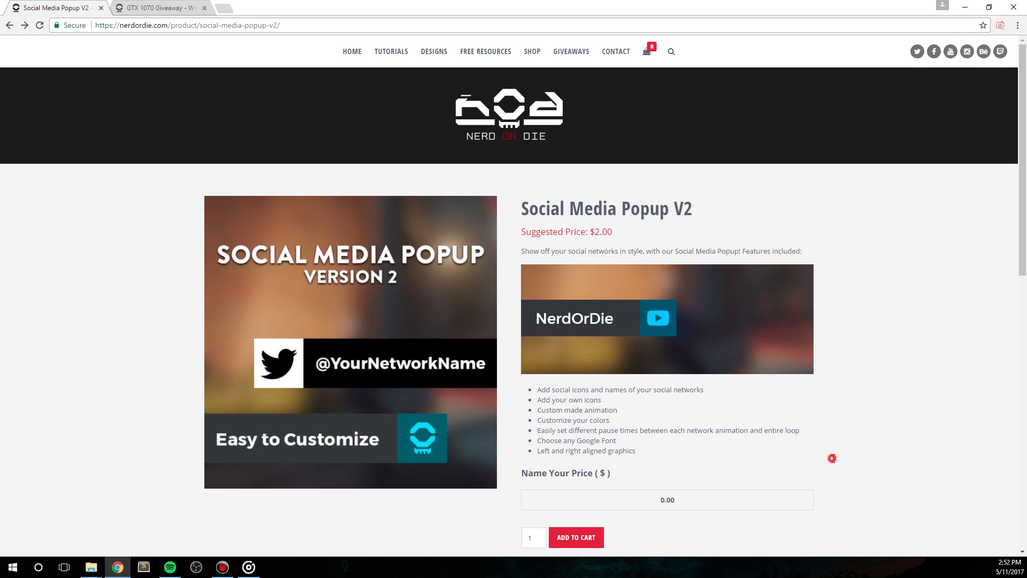
pyautogui.scroll(-3, 737, 465)
pyautogui.click(595, 390)
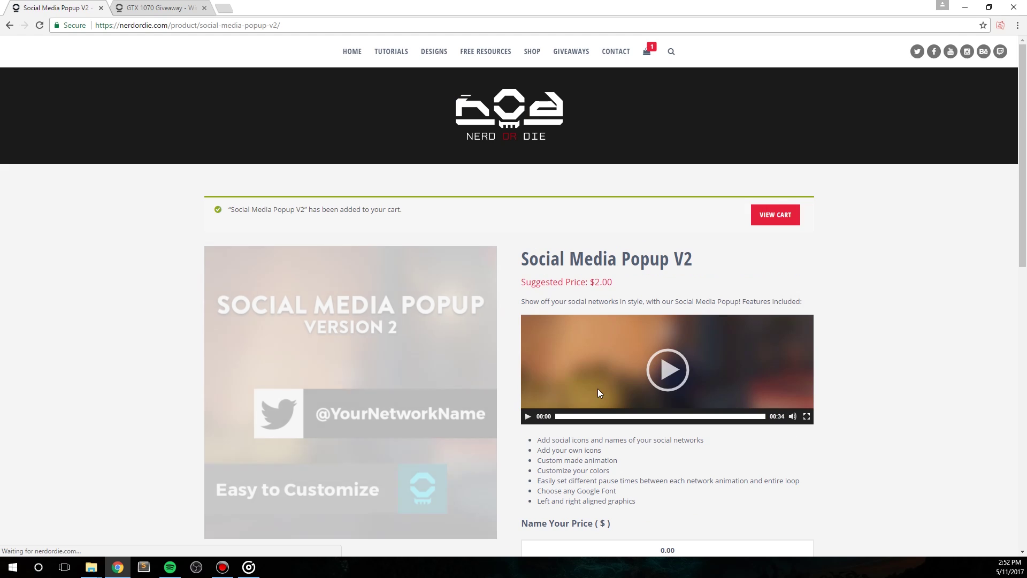
# Step: Check out from the cart with a billing email address and place the free order
pyautogui.click(763, 220)
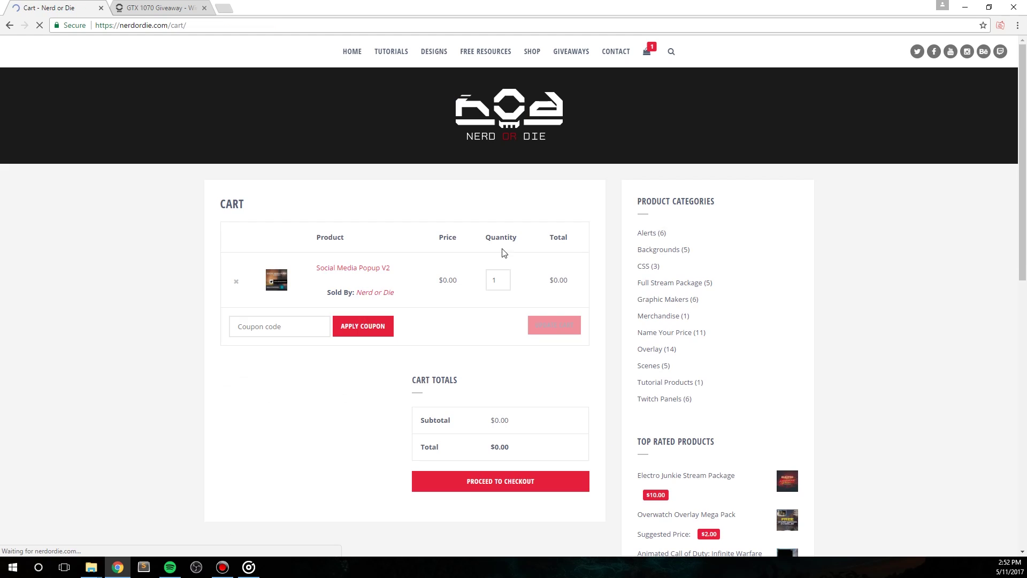
pyautogui.click(523, 480)
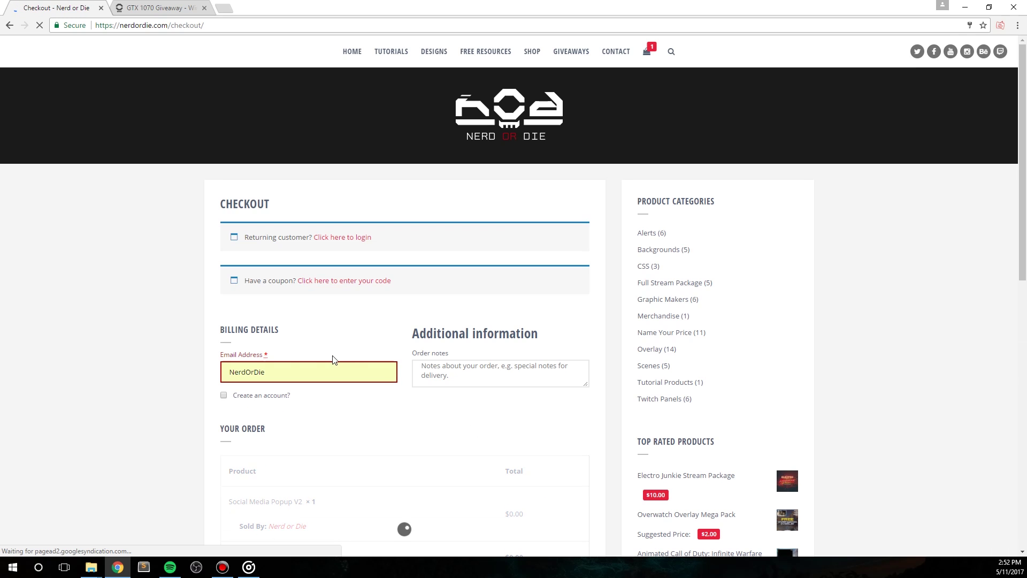
pyautogui.click(287, 366)
pyautogui.write('@gmail.com')
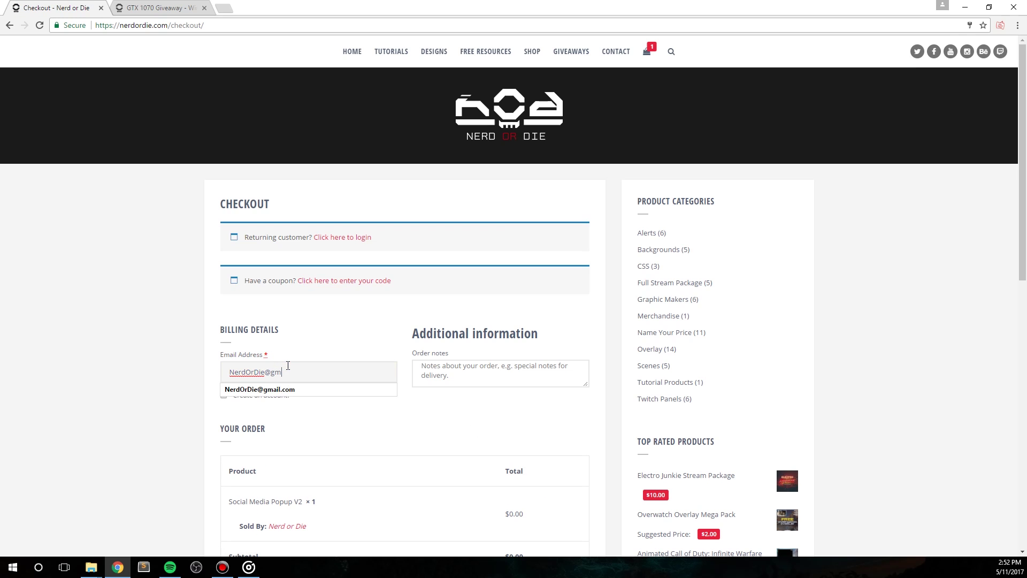
pyautogui.click(157, 338)
pyautogui.scroll(-3, 157, 339)
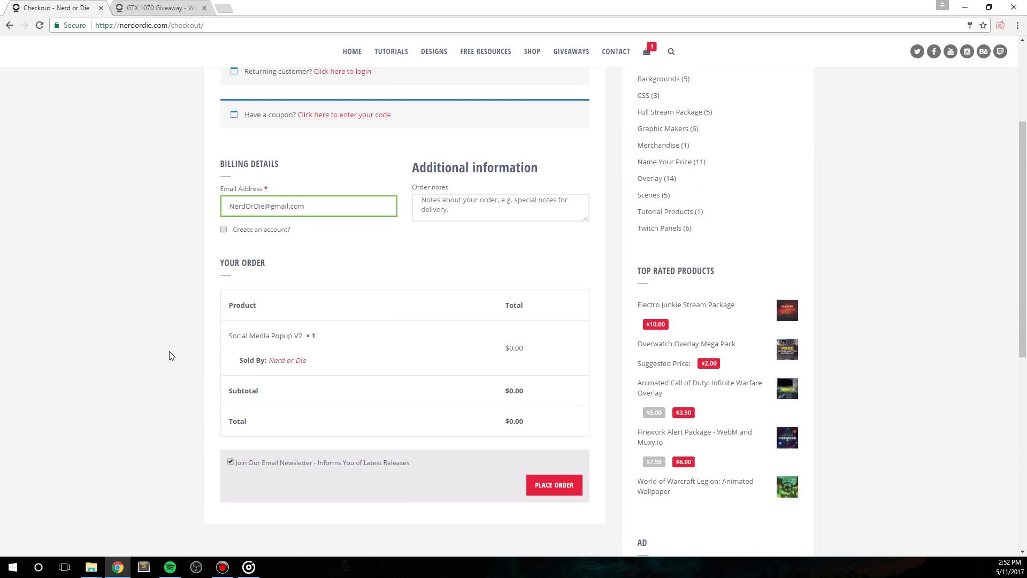
pyautogui.click(573, 487)
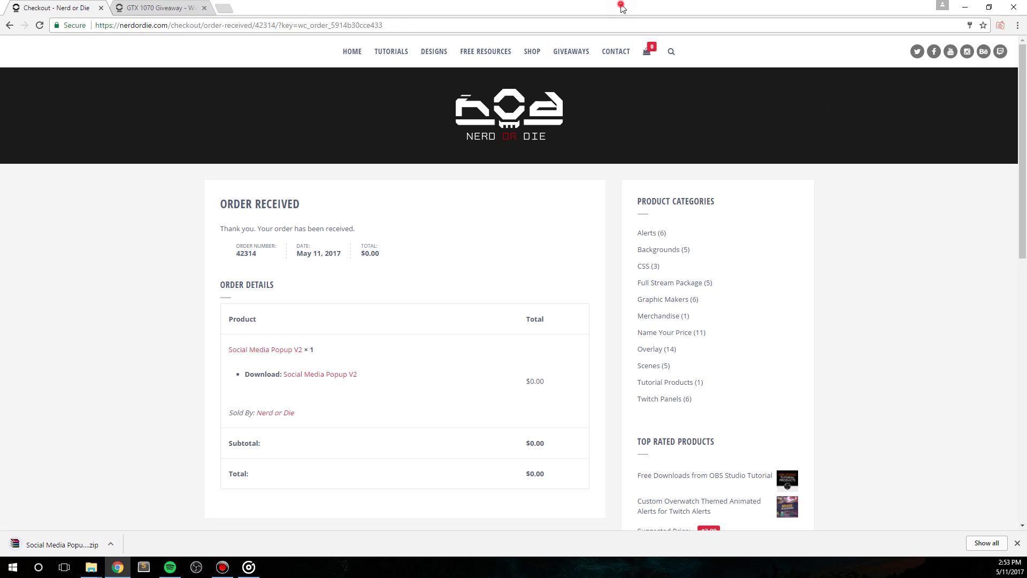
# Step: Extract the Social Media Popup by Nerd or Die folder to the desktop and open its Read Me page
pyautogui.click(64, 544)
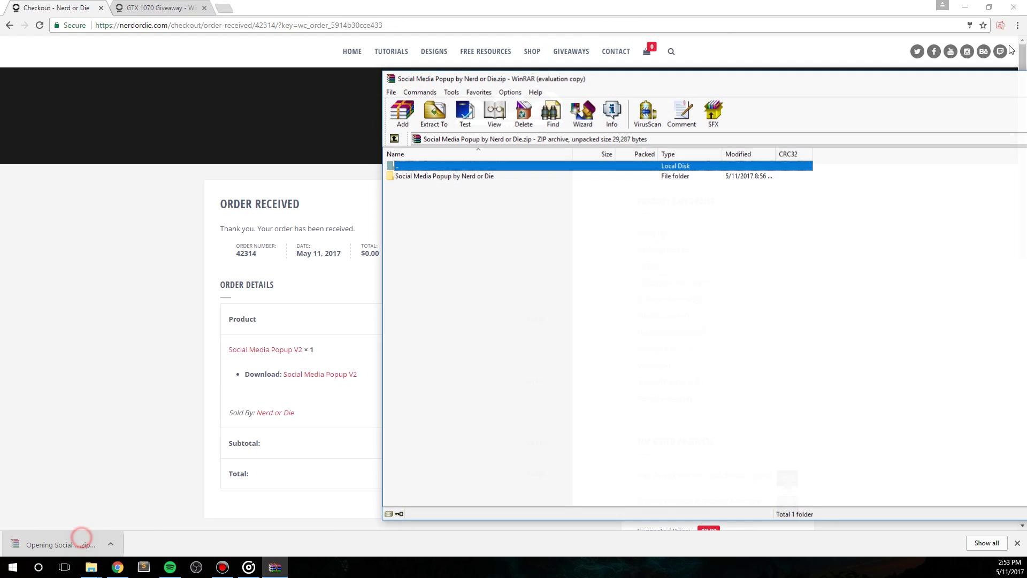
pyautogui.click(965, 7)
pyautogui.click(455, 177)
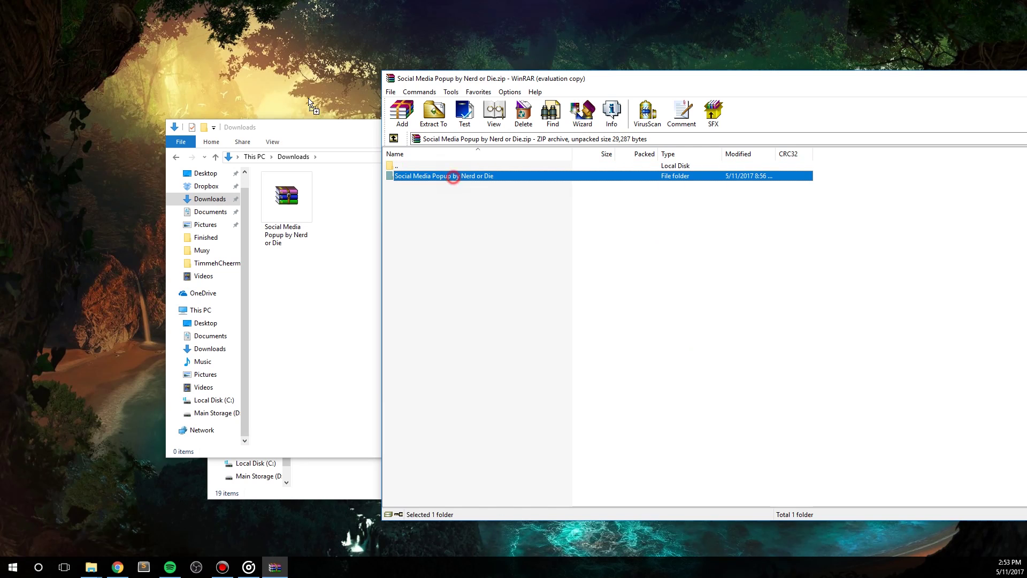
pyautogui.moveTo(282, 79); pyautogui.dragTo(297, 85)
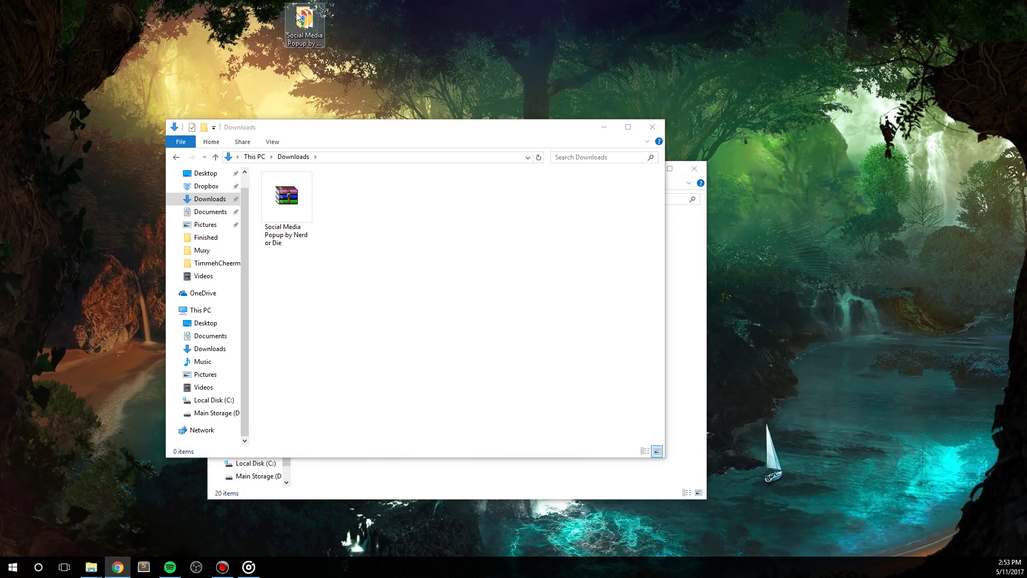
pyautogui.doubleClick(303, 21)
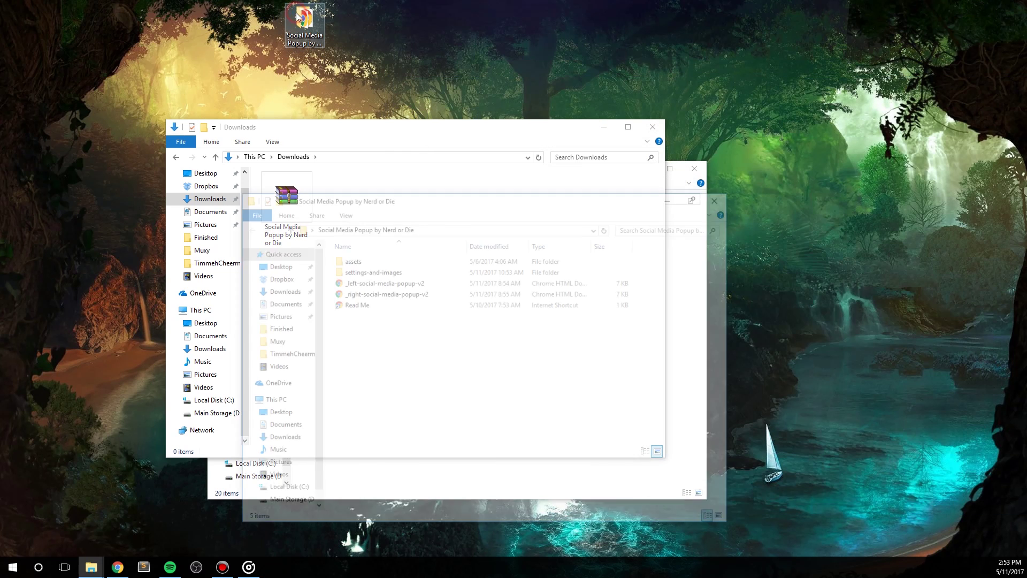
pyautogui.doubleClick(354, 305)
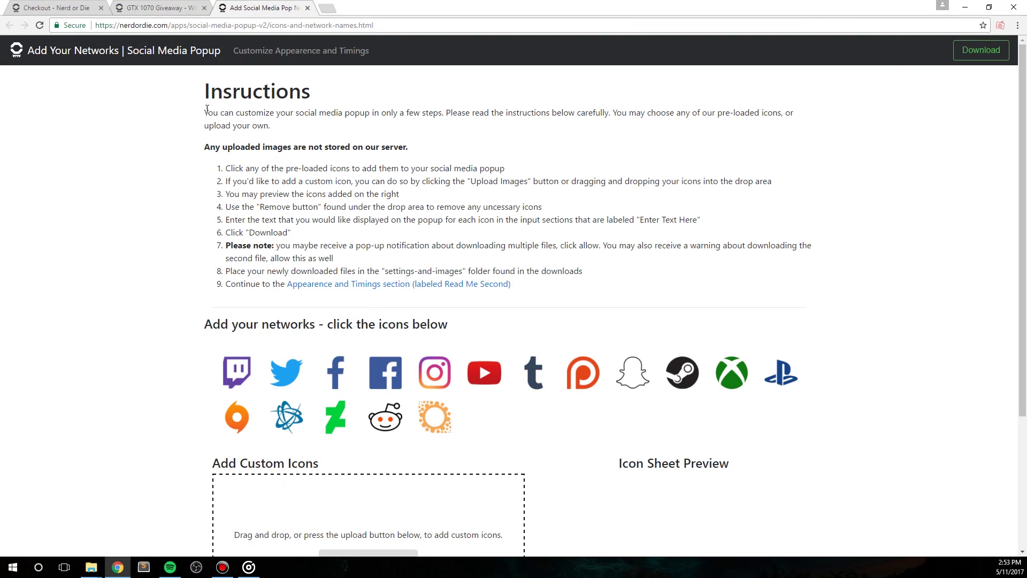
# Step: Add the Twitch, Twitter, square Facebook and YouTube icons to the popup
pyautogui.moveTo(200, 89); pyautogui.dragTo(634, 295)
pyautogui.click(636, 284)
pyautogui.click(240, 370)
pyautogui.click(285, 376)
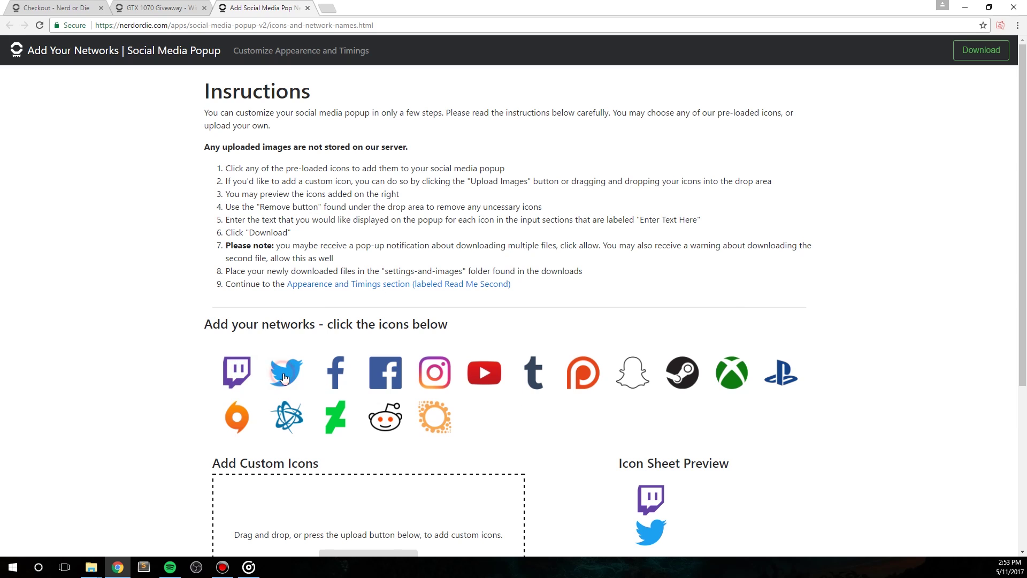
pyautogui.scroll(-2, 617, 440)
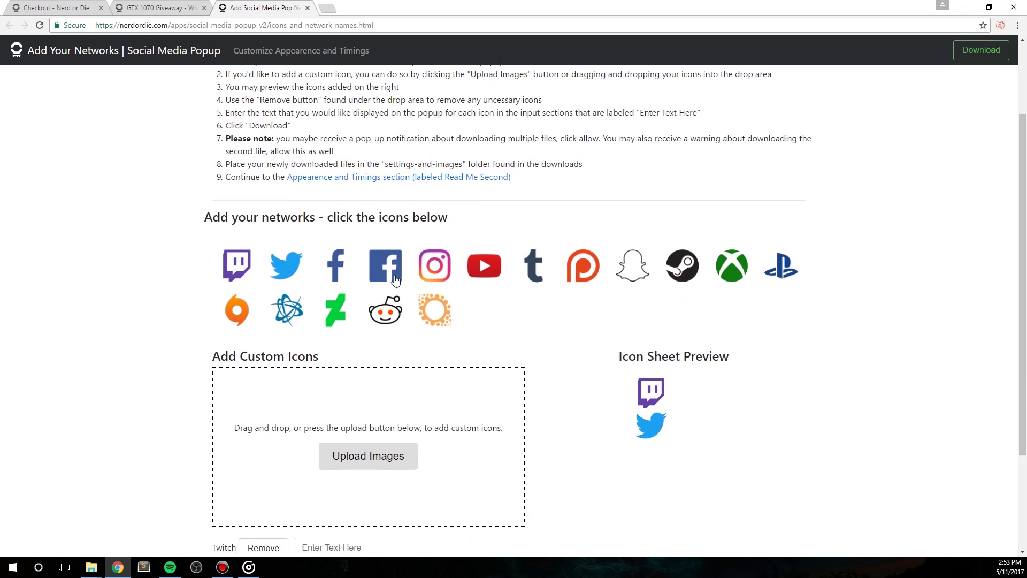
pyautogui.click(395, 278)
pyautogui.click(472, 275)
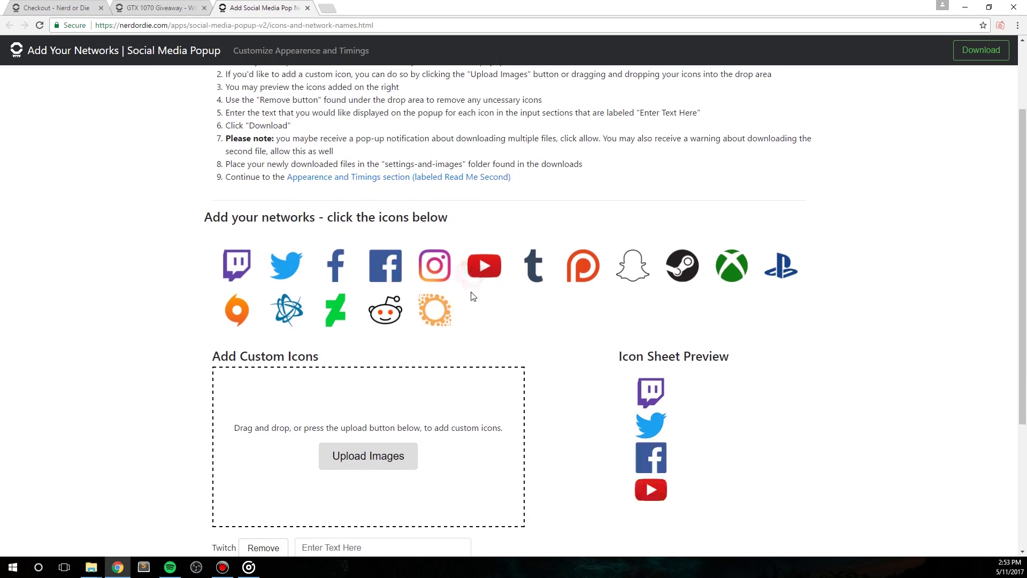
# Step: Try adding a Tumblr icon, then remove that entry again
pyautogui.scroll(-3, 557, 350)
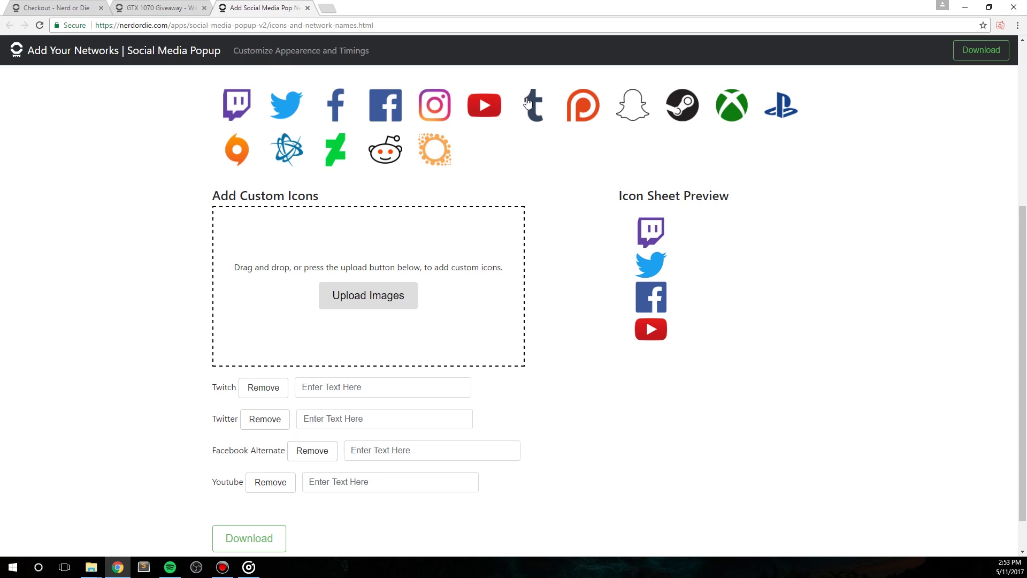
pyautogui.click(527, 103)
pyautogui.click(270, 509)
pyautogui.scroll(-1, 143, 356)
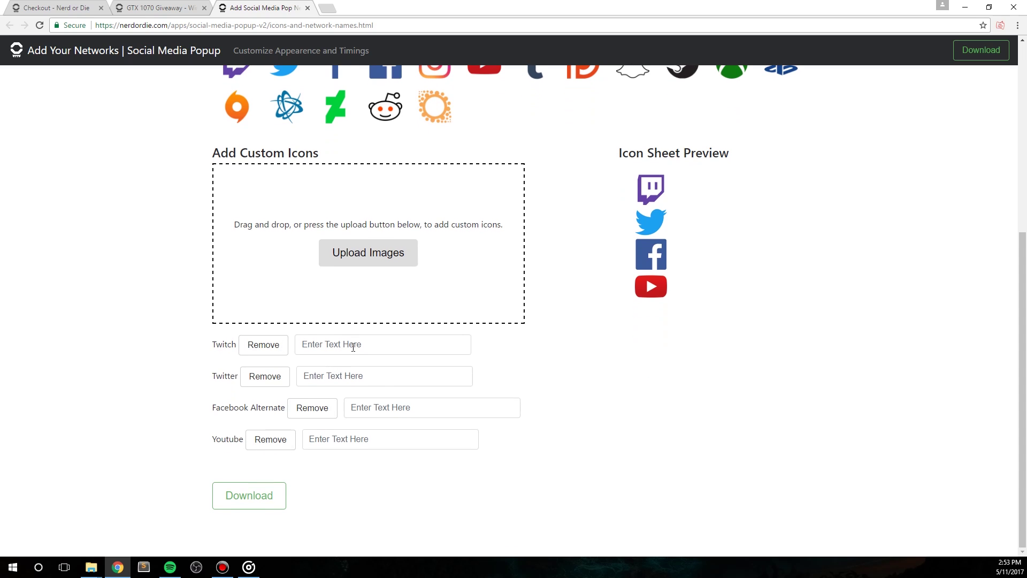
pyautogui.scroll(1, 612, 197)
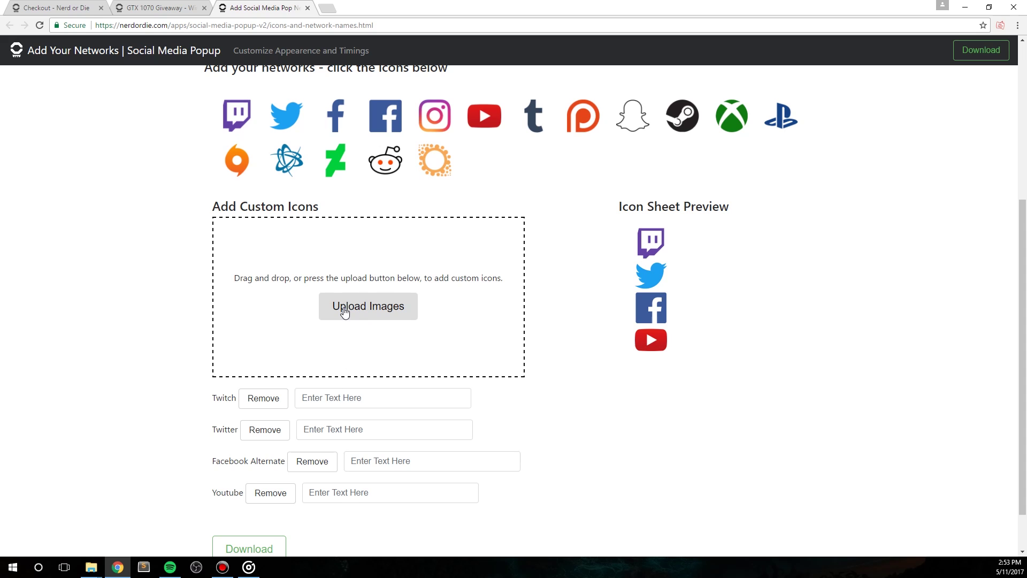
# Step: Upload NoDIcon.png as a custom icon and start filling in the Twitch display name
pyautogui.click(345, 312)
pyautogui.doubleClick(187, 85)
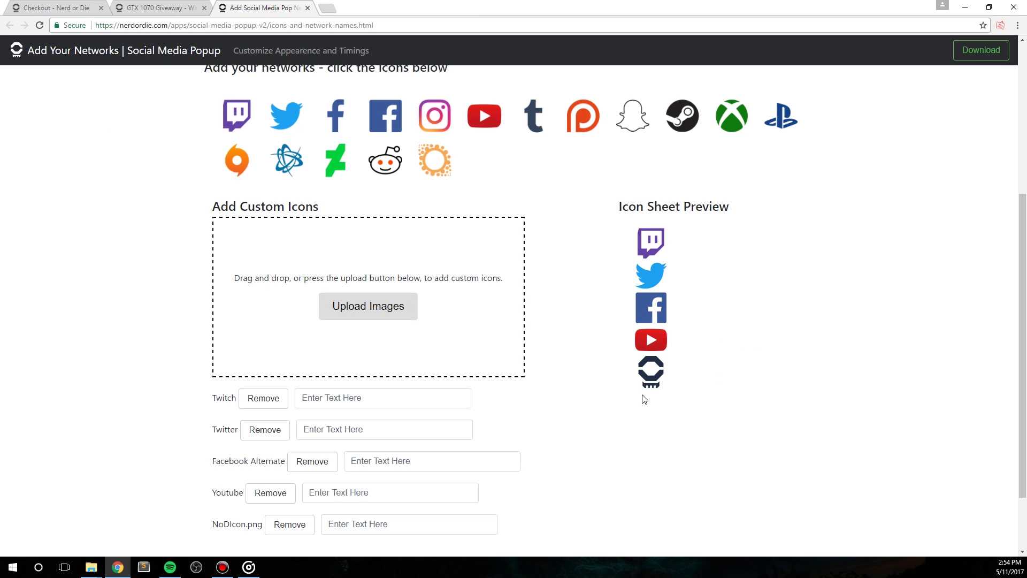
pyautogui.scroll(-1, 530, 380)
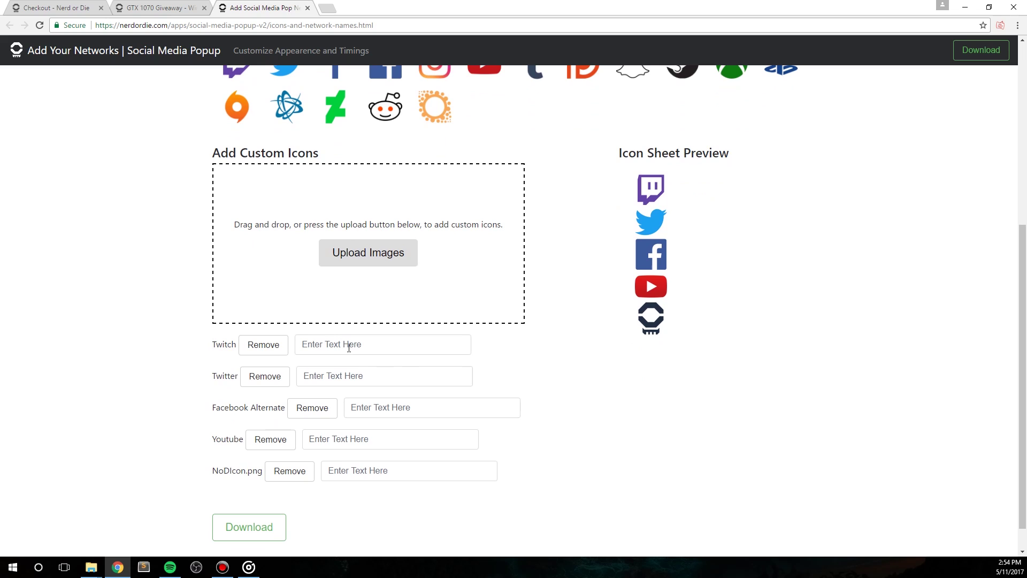
pyautogui.click(349, 346)
# Step: Enter display names for Twitch, Twitter (@ handle), Facebook Alternate, YouTube and the NoDIcon.png website
pyautogui.write('NerdOrDie')
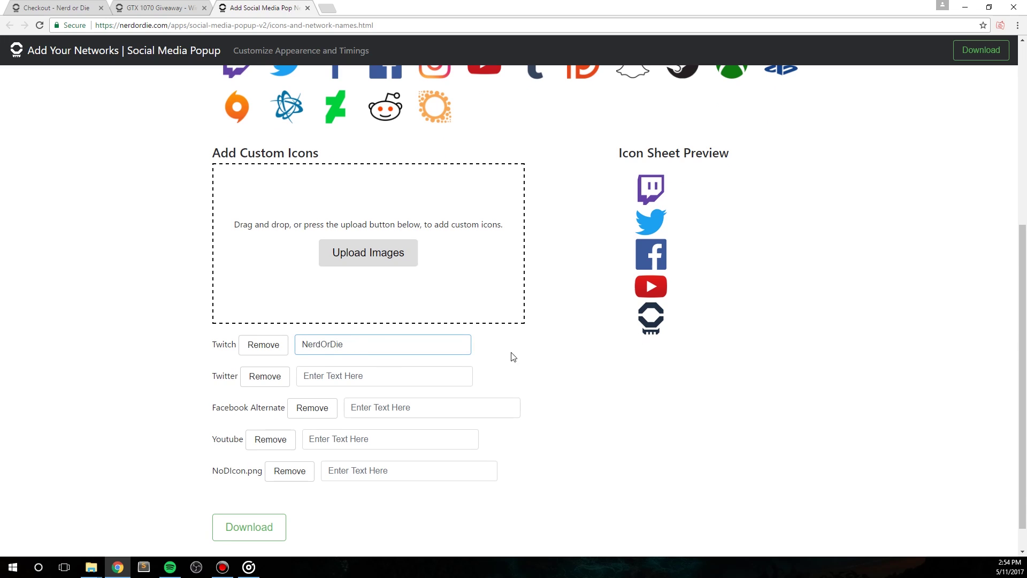
pyautogui.click(425, 369)
pyautogui.write('@NerdsPwn')
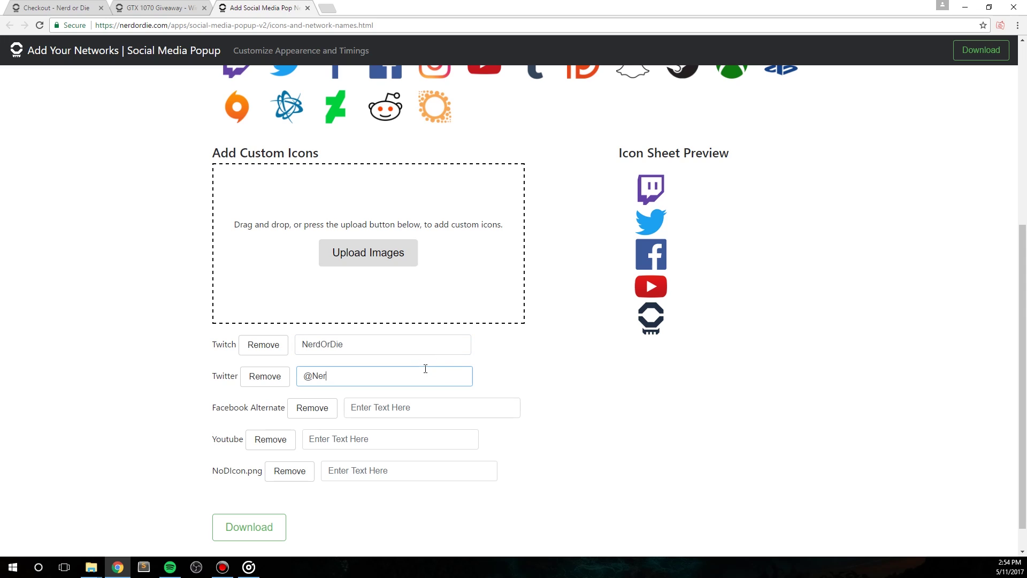
pyautogui.click(420, 397)
pyautogui.write('/NerdOrDie')
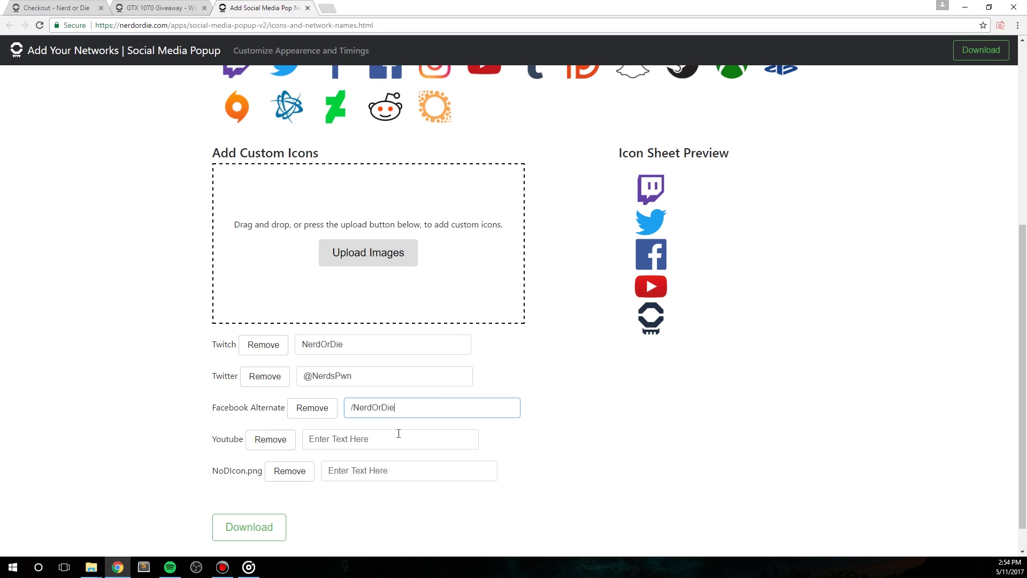
pyautogui.click(399, 434)
pyautogui.write('NerdOrDie')
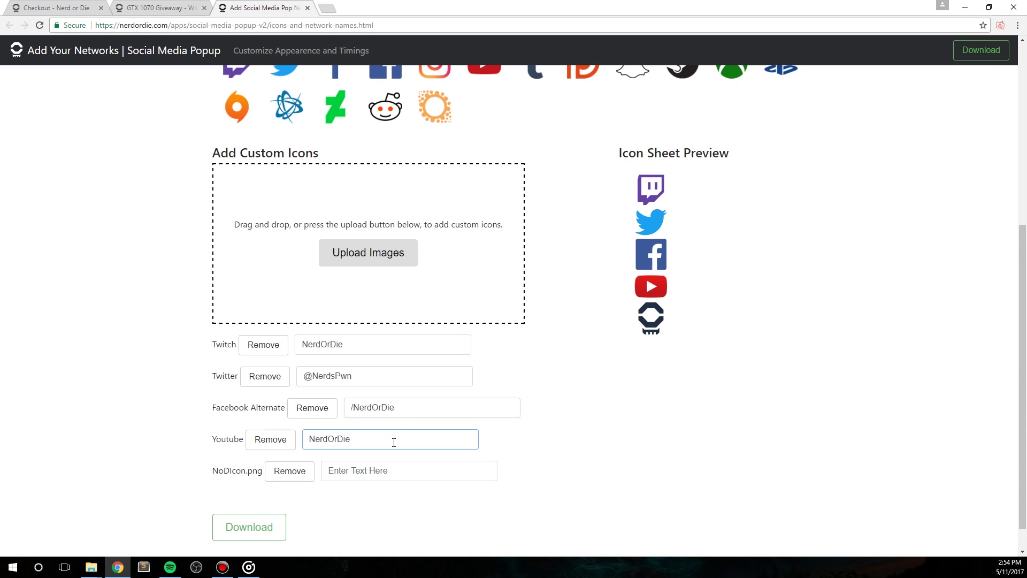
pyautogui.click(382, 468)
pyautogui.write('NerdOrDie.com')
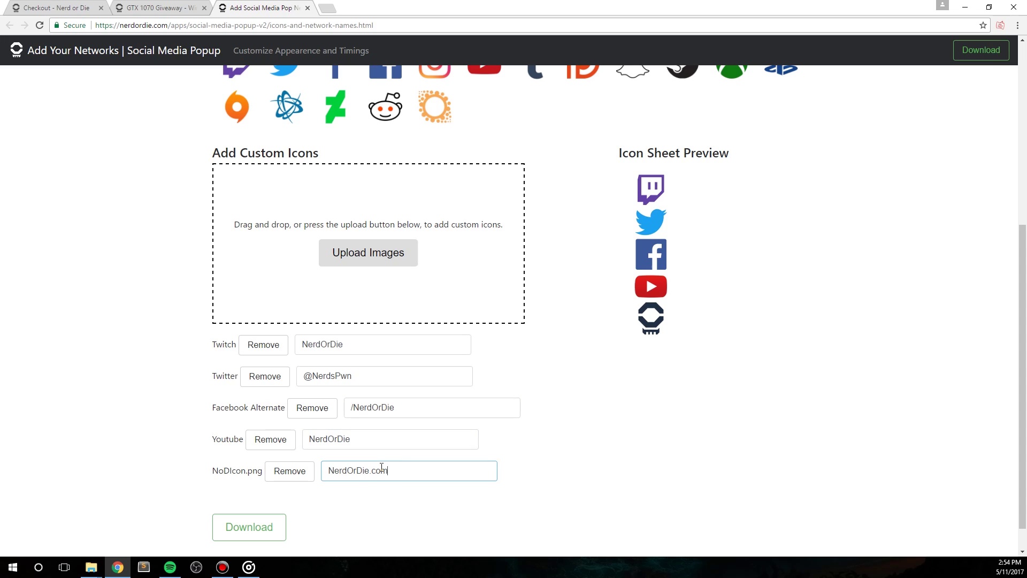
# Step: Check each network name entry, then download the icon sheet and settings files
pyautogui.moveTo(365, 346); pyautogui.dragTo(290, 337)
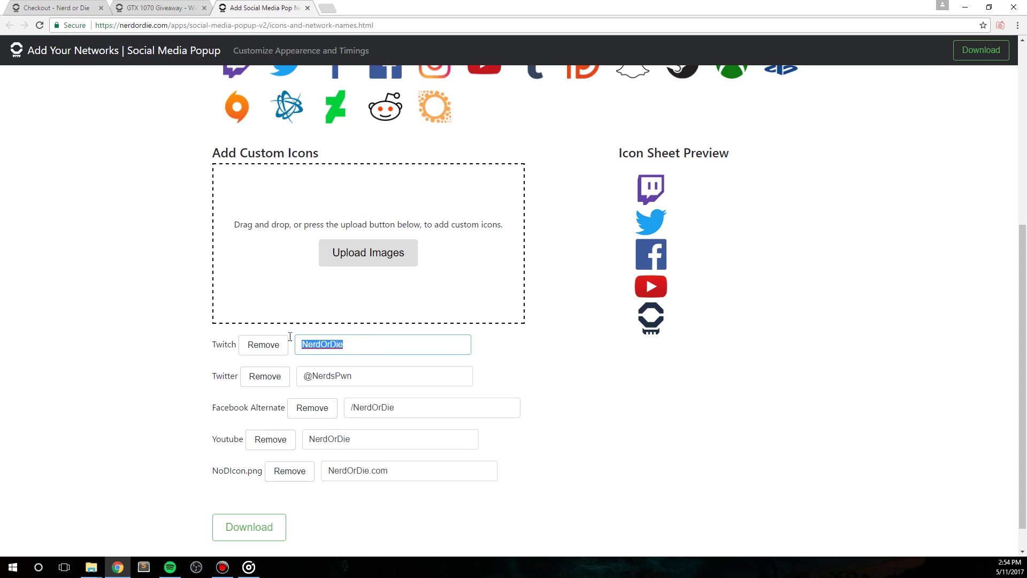
pyautogui.click(558, 364)
pyautogui.click(396, 378)
pyautogui.click(407, 405)
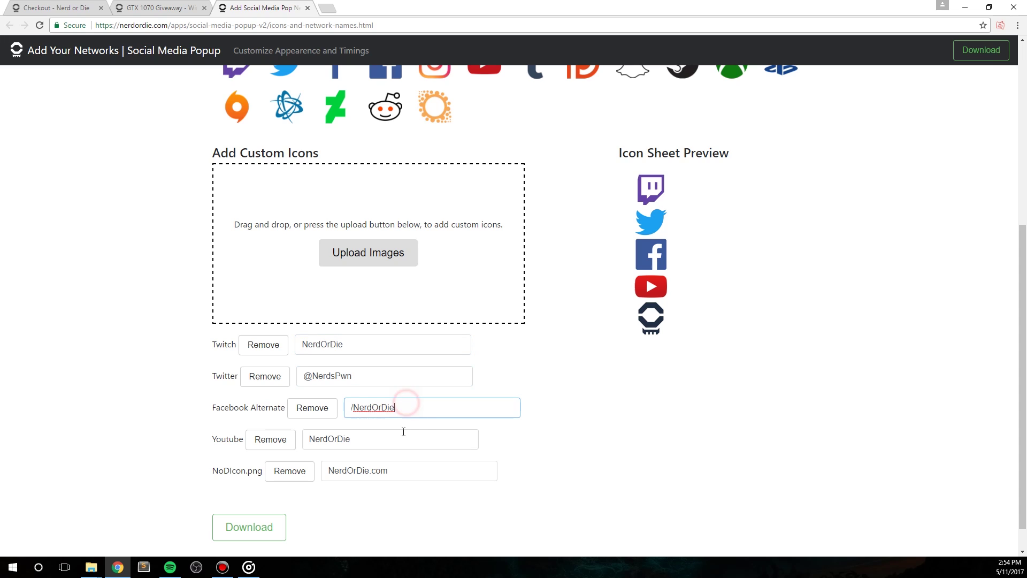
pyautogui.click(404, 436)
pyautogui.click(405, 469)
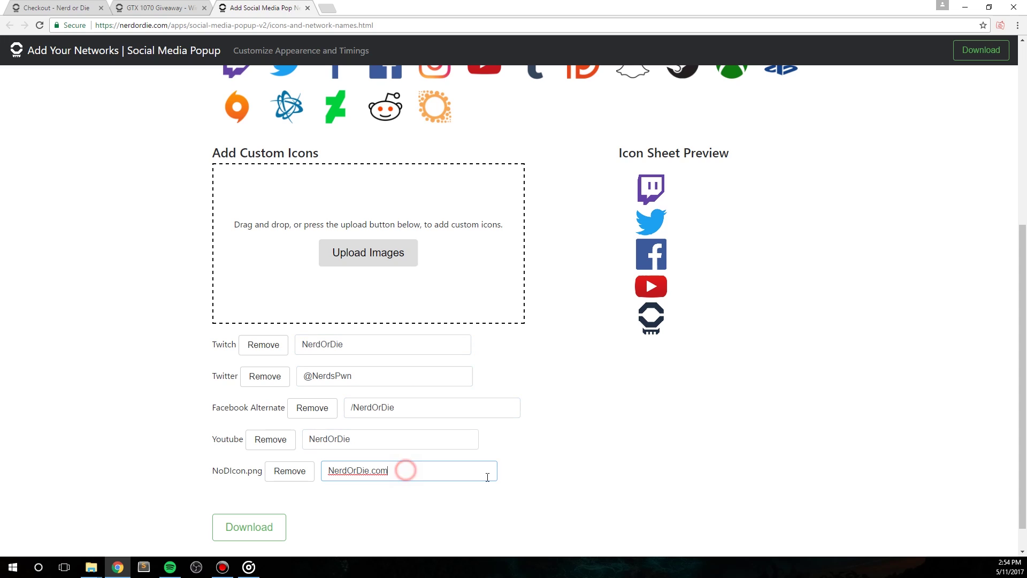
pyautogui.click(615, 498)
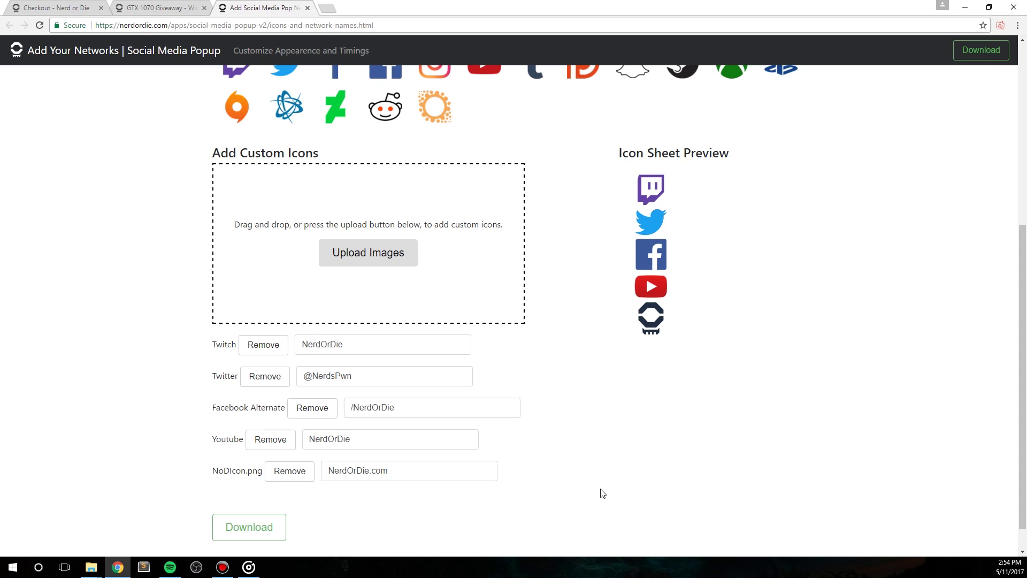
pyautogui.click(262, 527)
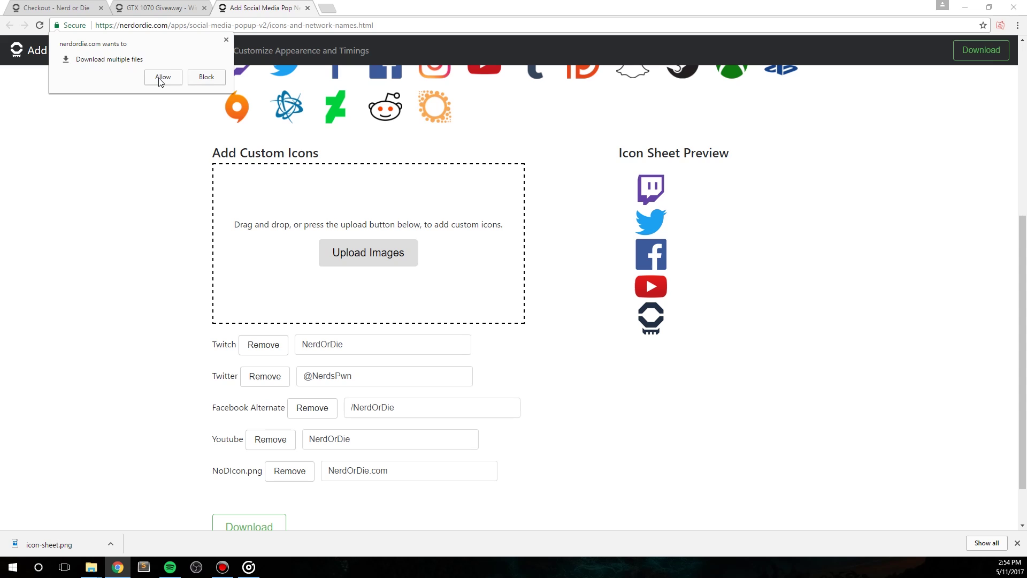
# Step: Allow multiple downloads and keep dataValues.js despite the browser warning
pyautogui.click(162, 79)
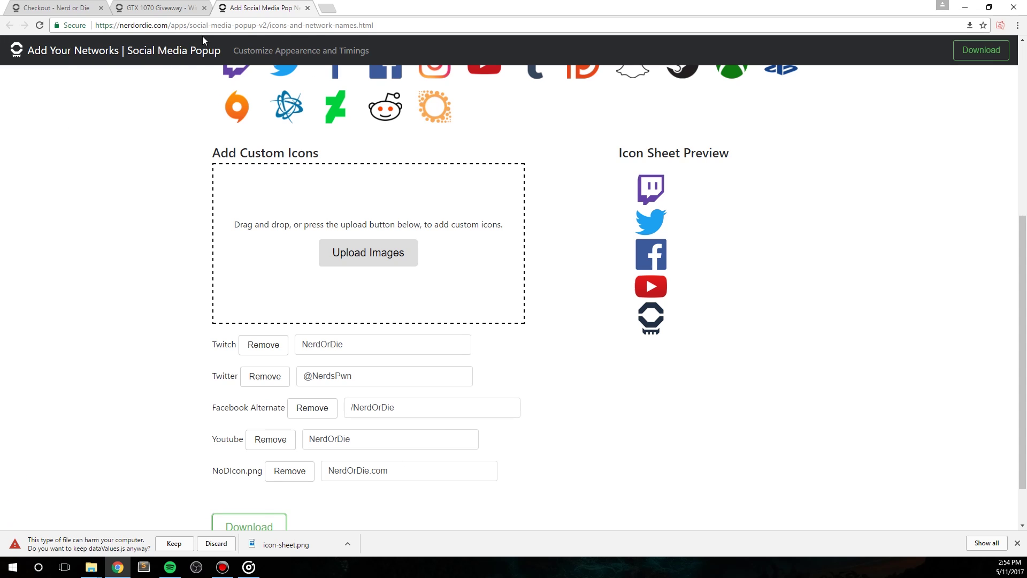
pyautogui.click(221, 526)
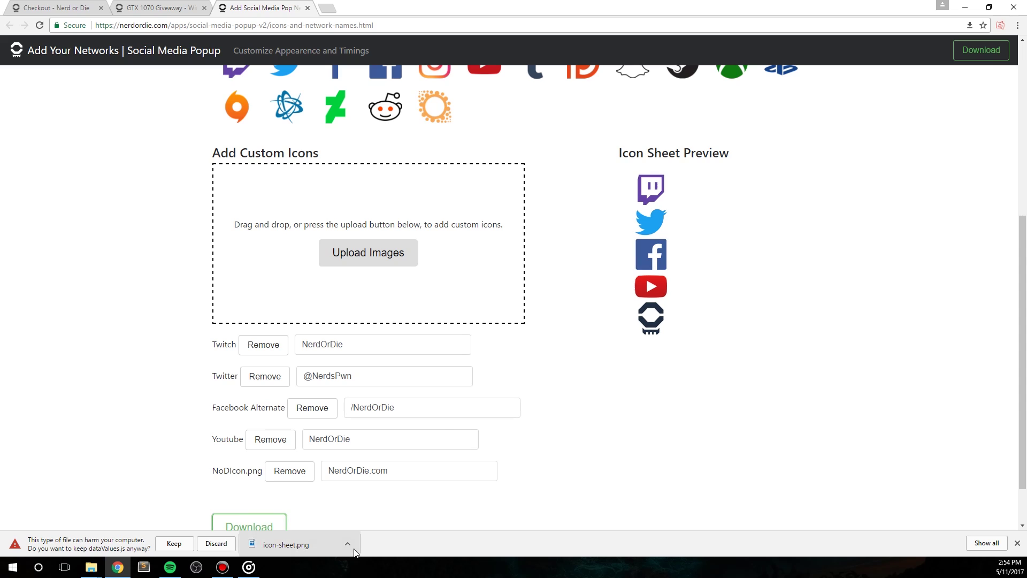
pyautogui.click(378, 547)
pyautogui.click(277, 525)
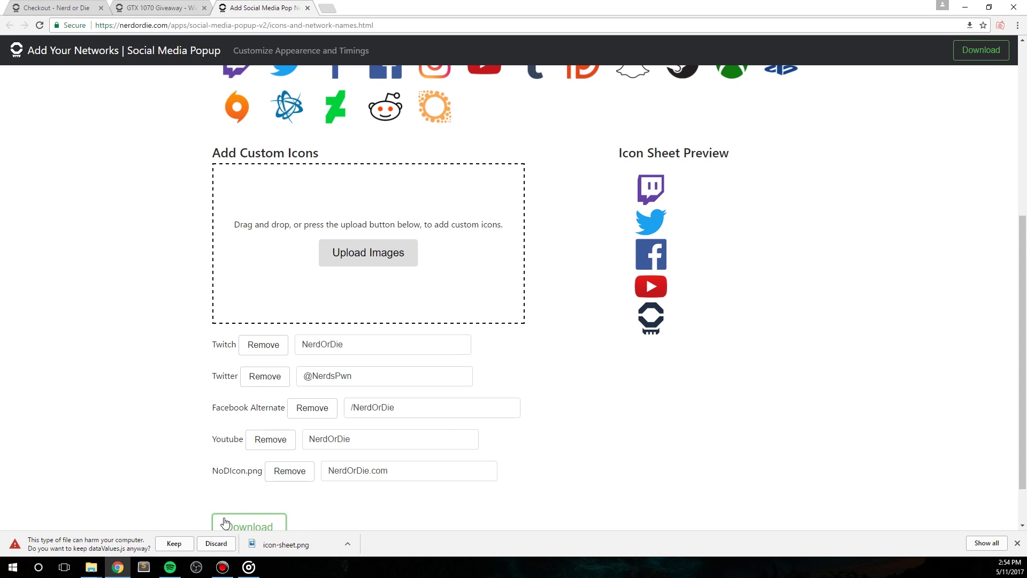
pyautogui.click(174, 543)
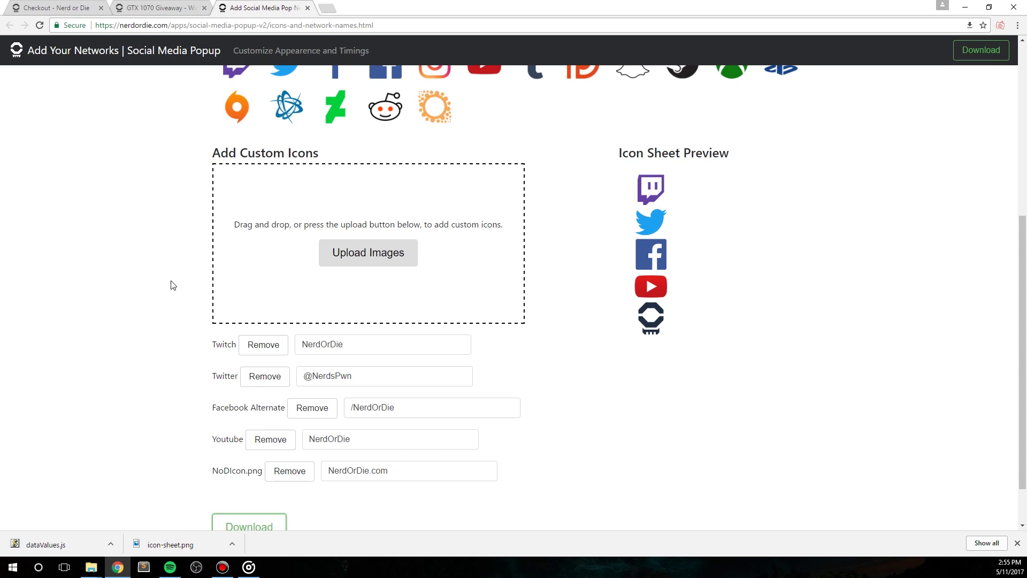
# Step: Open dataValues.js to review its settings text, then close its tab
pyautogui.click(54, 544)
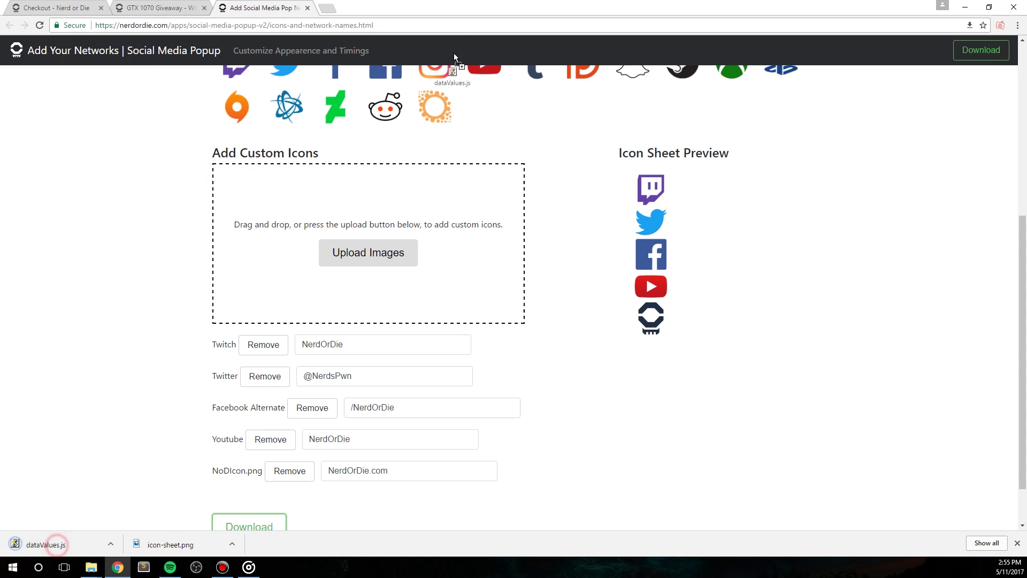
pyautogui.moveTo(431, 60); pyautogui.dragTo(68, 77)
pyautogui.middleClick(356, 9)
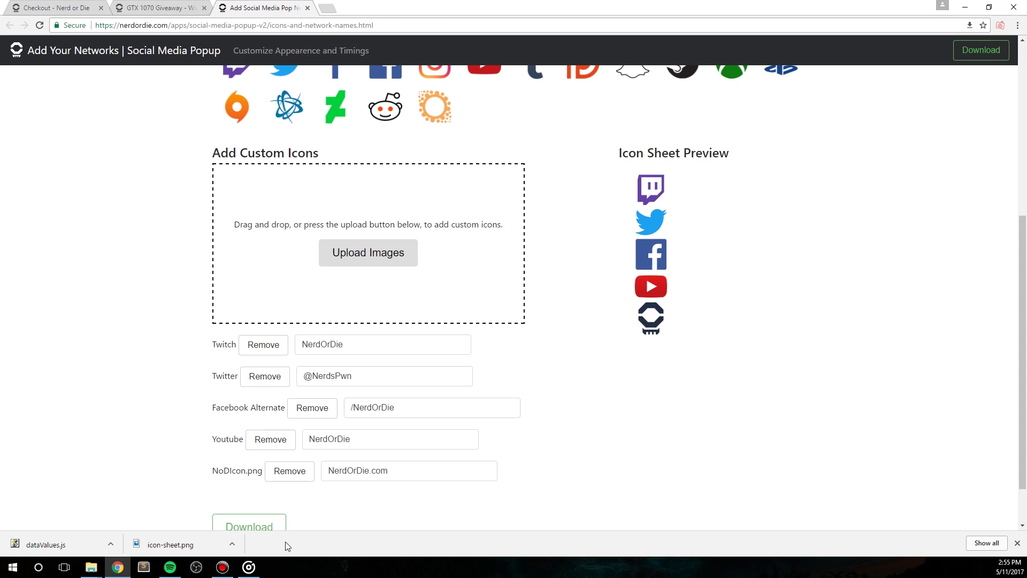
pyautogui.click(232, 544)
# Step: Show the icon sheet in Downloads and open the popup's settings-and-images folder
pyautogui.click(256, 507)
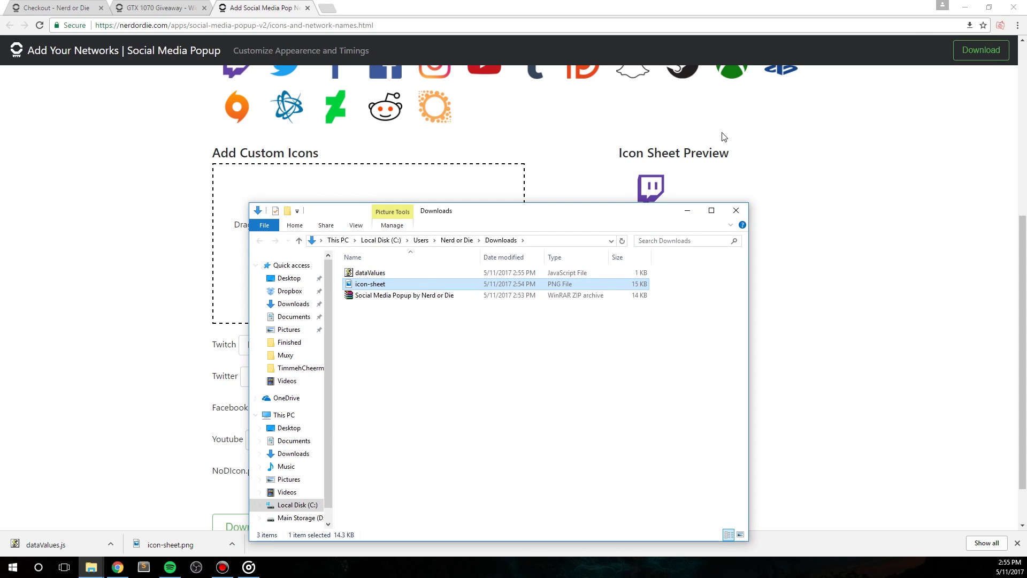
pyautogui.click(965, 7)
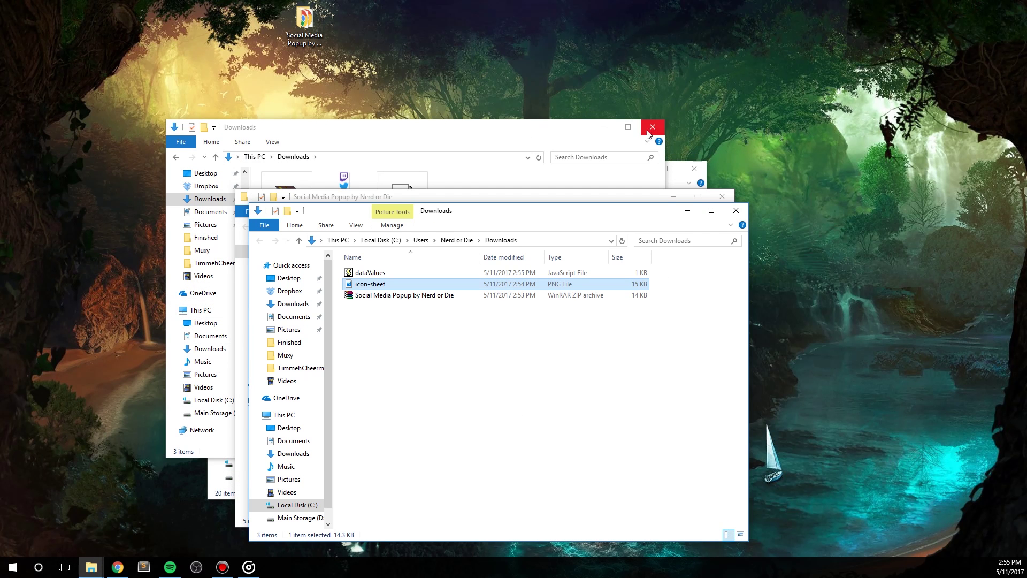
pyautogui.click(692, 168)
pyautogui.click(722, 196)
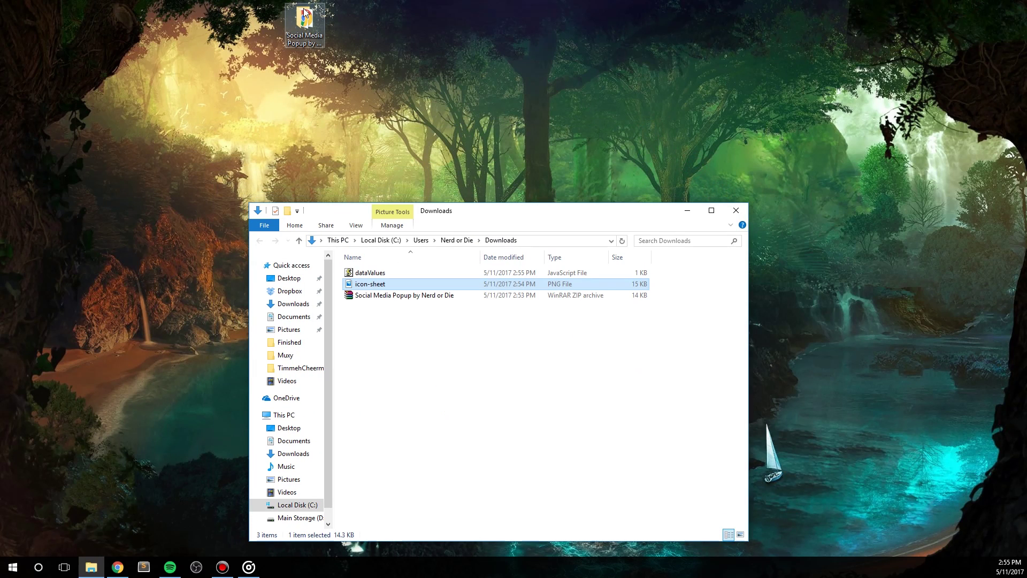
pyautogui.doubleClick(306, 21)
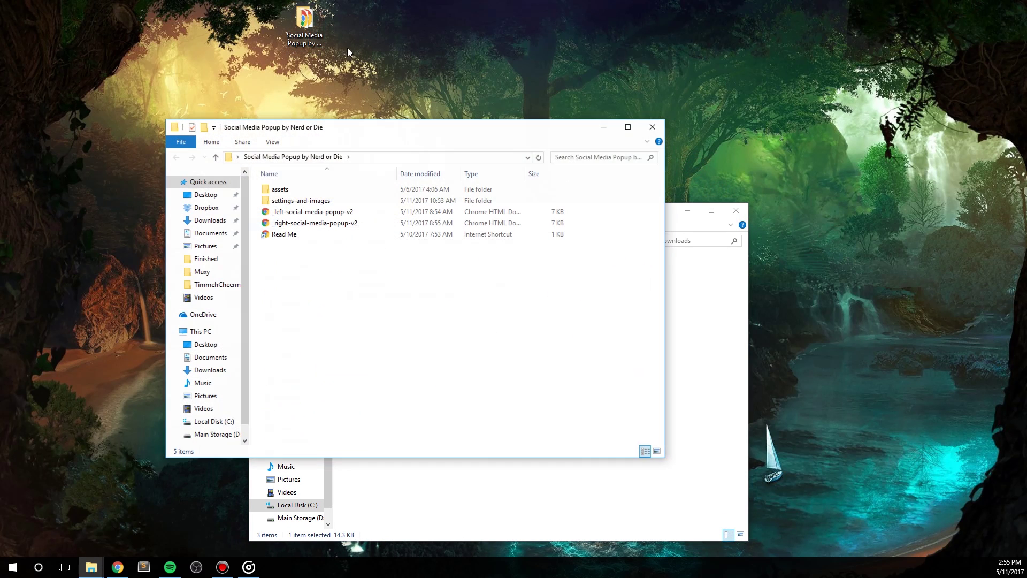
pyautogui.doubleClick(306, 202)
# Step: Move icon-sheet.png and dataValues.js from Downloads into settings-and-images
pyautogui.click(551, 474)
pyautogui.moveTo(545, 214); pyautogui.dragTo(744, 182)
pyautogui.click(575, 251)
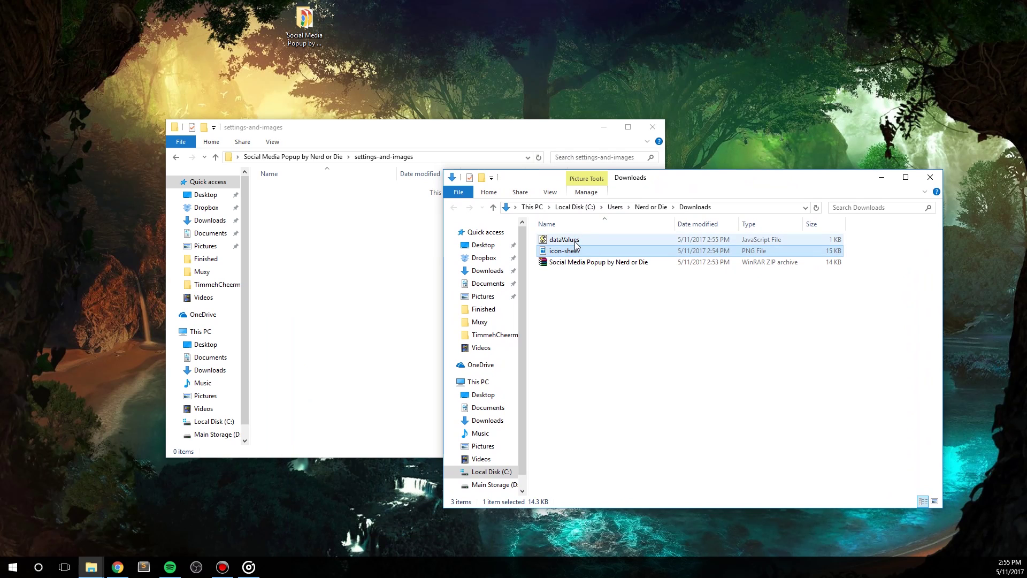
pyautogui.keyDown('ctrl'); pyautogui.click(576, 242); pyautogui.keyUp('ctrl')
pyautogui.moveTo(575, 241); pyautogui.dragTo(378, 231)
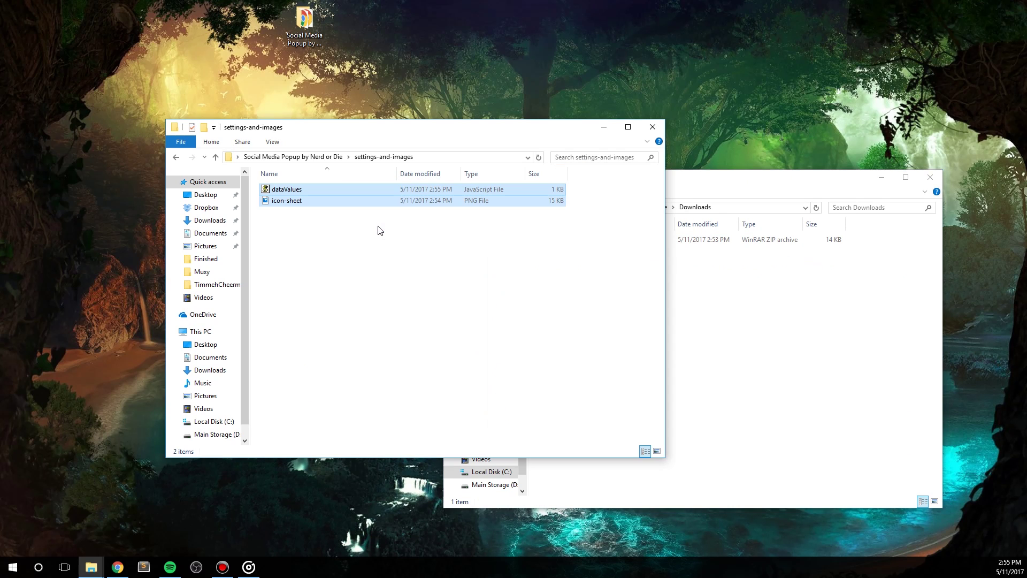
pyautogui.click(368, 298)
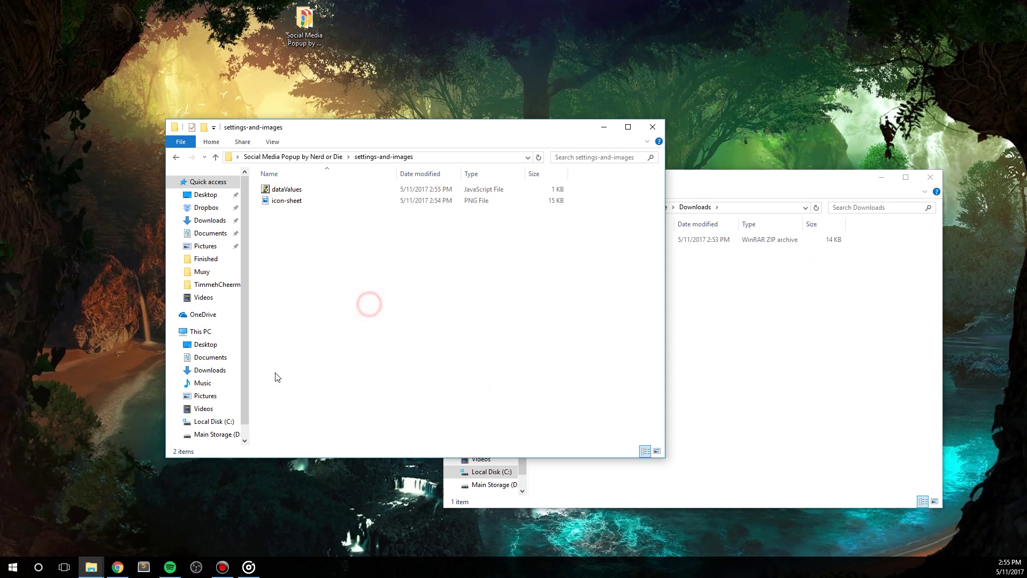
pyautogui.click(120, 567)
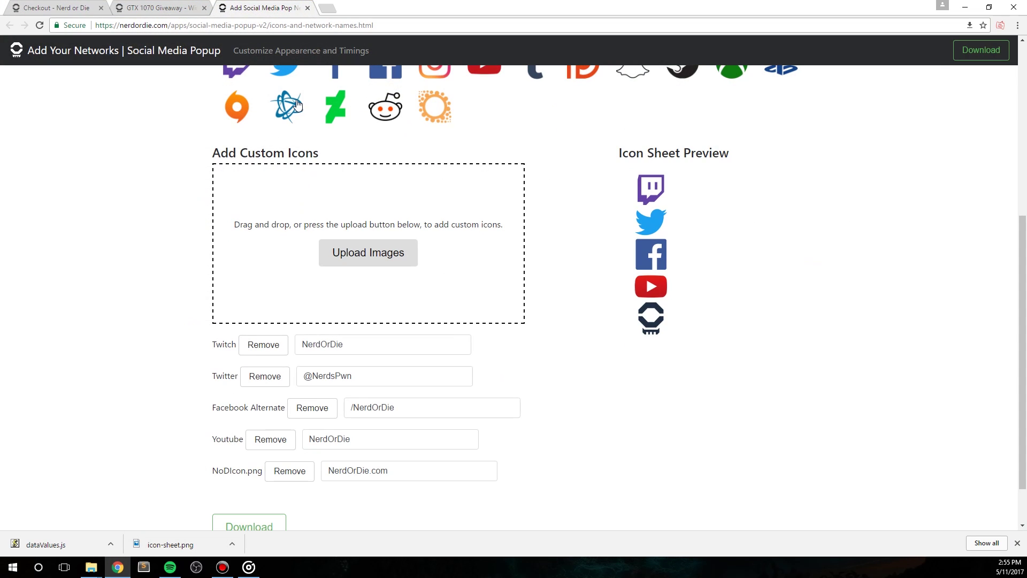
# Step: Open the Appearance and Timings page and read its setup instructions
pyautogui.click(300, 50)
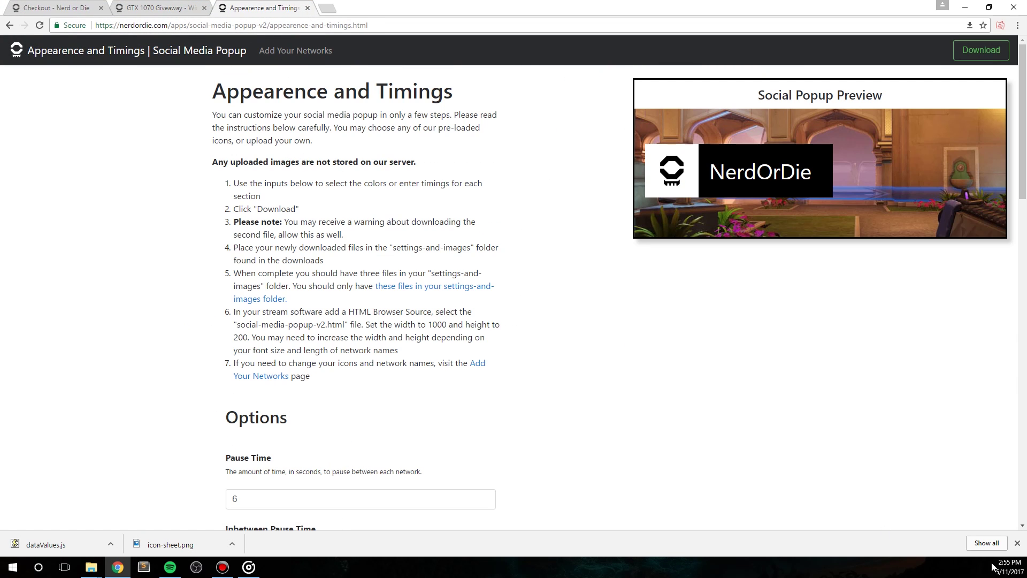
pyautogui.click(1017, 543)
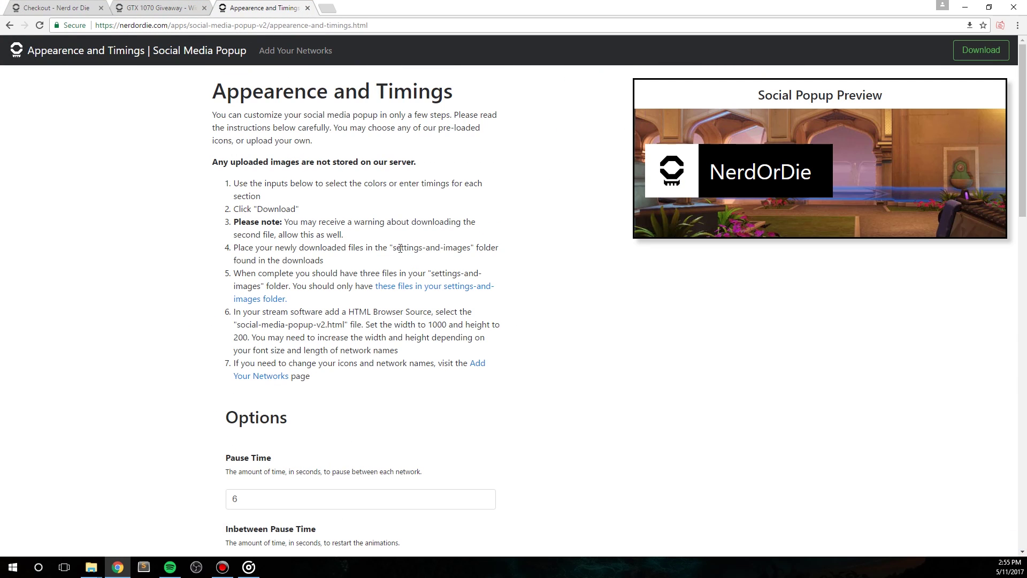
pyautogui.moveTo(215, 178); pyautogui.dragTo(411, 381)
pyautogui.click(517, 383)
pyautogui.scroll(-5, 740, 320)
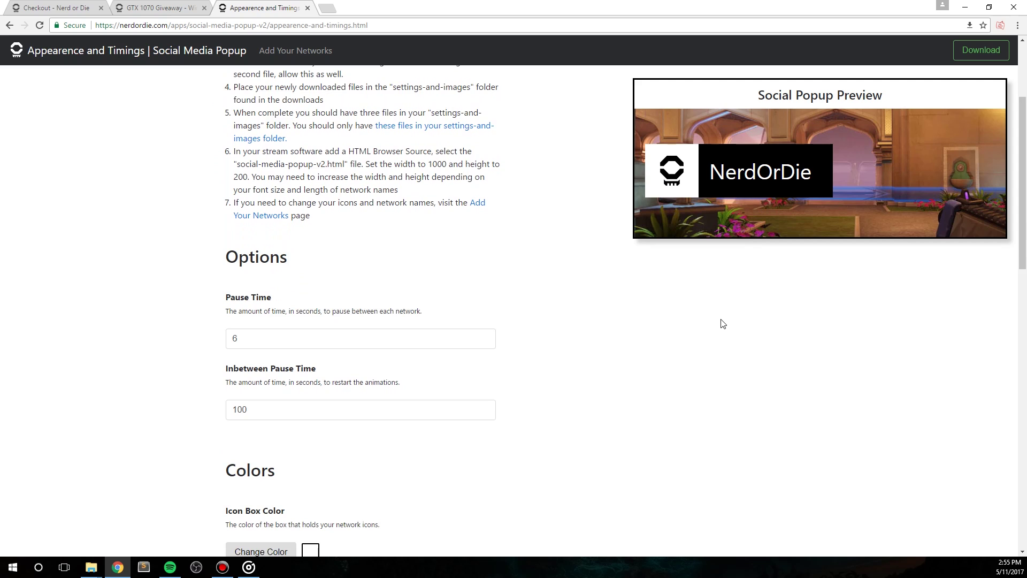
pyautogui.scroll(-1, 754, 312)
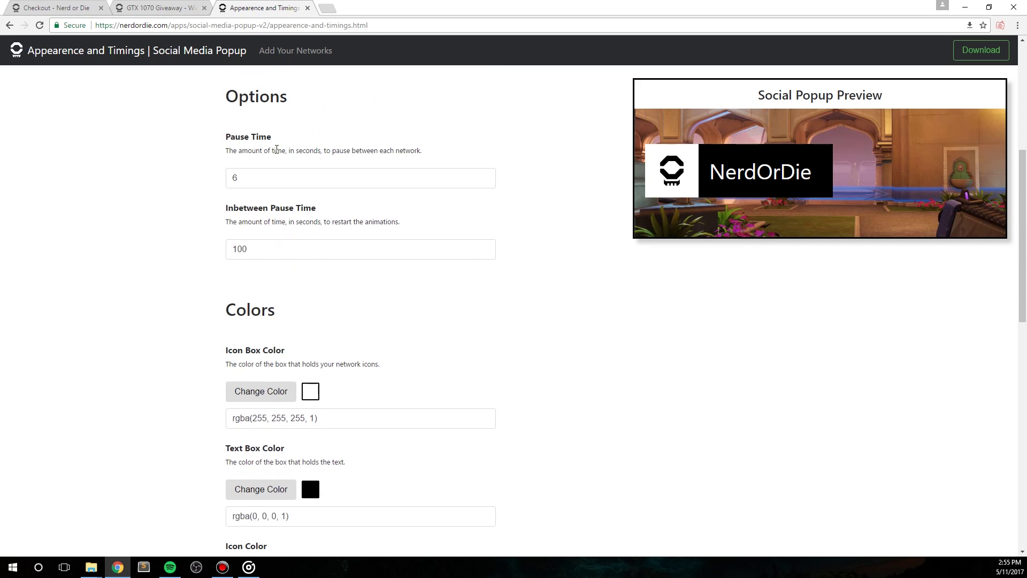
# Step: Review the Pause Time setting, leaving it at 3 seconds
pyautogui.moveTo(273, 138); pyautogui.dragTo(225, 138)
pyautogui.click(302, 158)
pyautogui.doubleClick(270, 180)
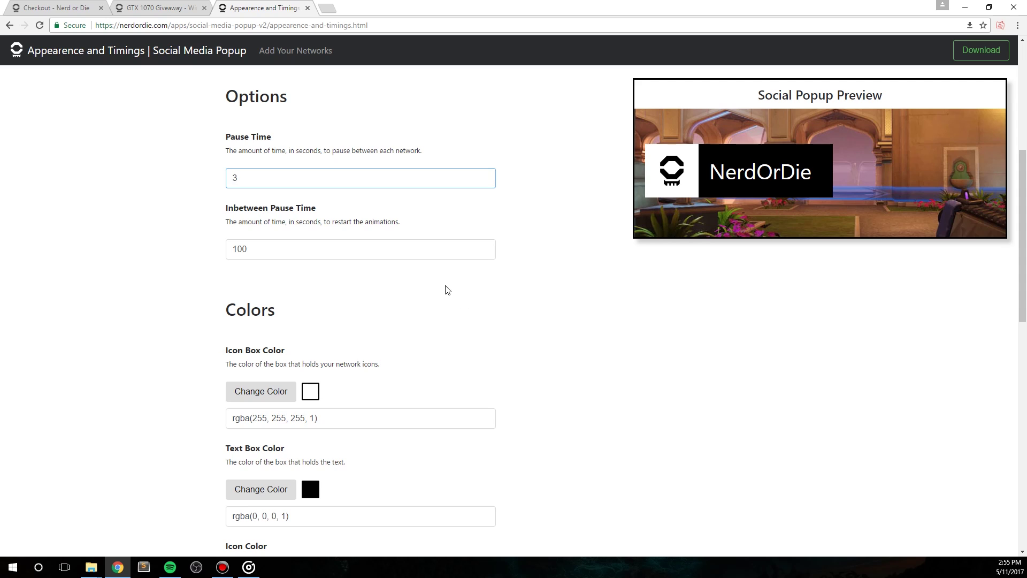
pyautogui.click(520, 304)
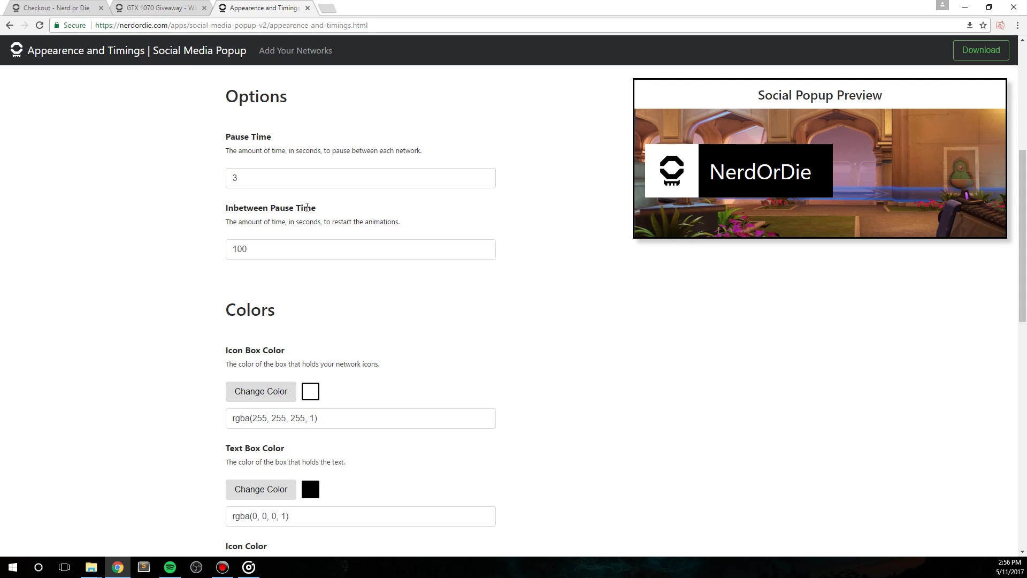
pyautogui.moveTo(321, 208); pyautogui.dragTo(227, 209)
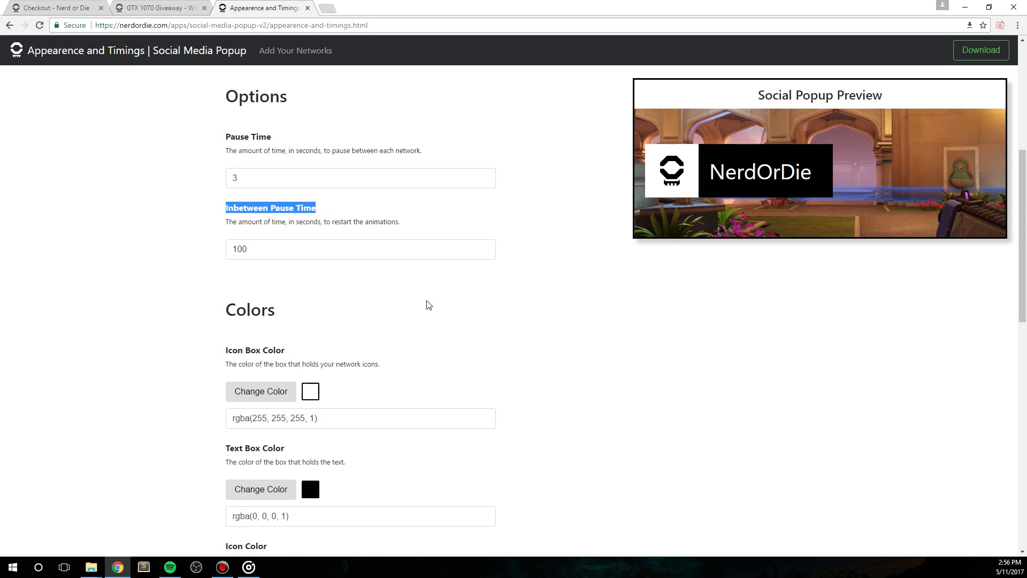
pyautogui.click(566, 296)
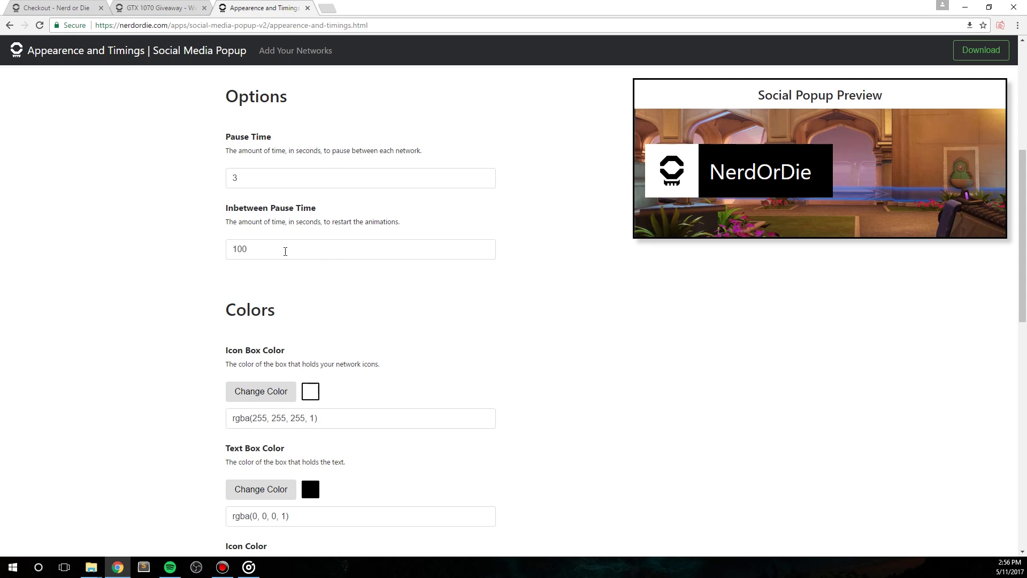
# Step: Replace the Inbetween Pause Time of 100 with 6 seconds and apply it
pyautogui.click(285, 251)
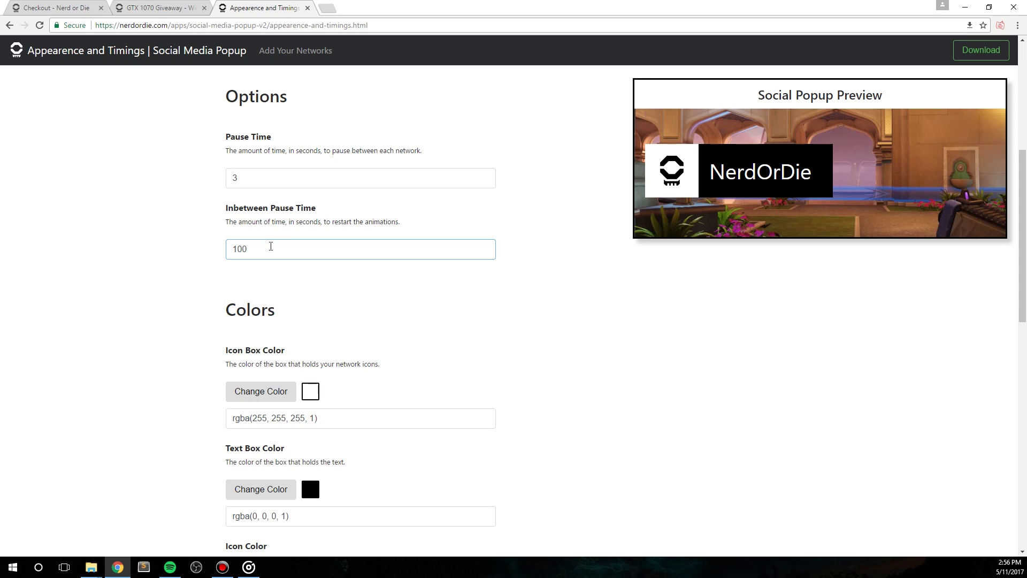
pyautogui.doubleClick(273, 248)
pyautogui.write('6')
pyautogui.doubleClick(268, 249)
pyautogui.write('6')
pyautogui.click(468, 315)
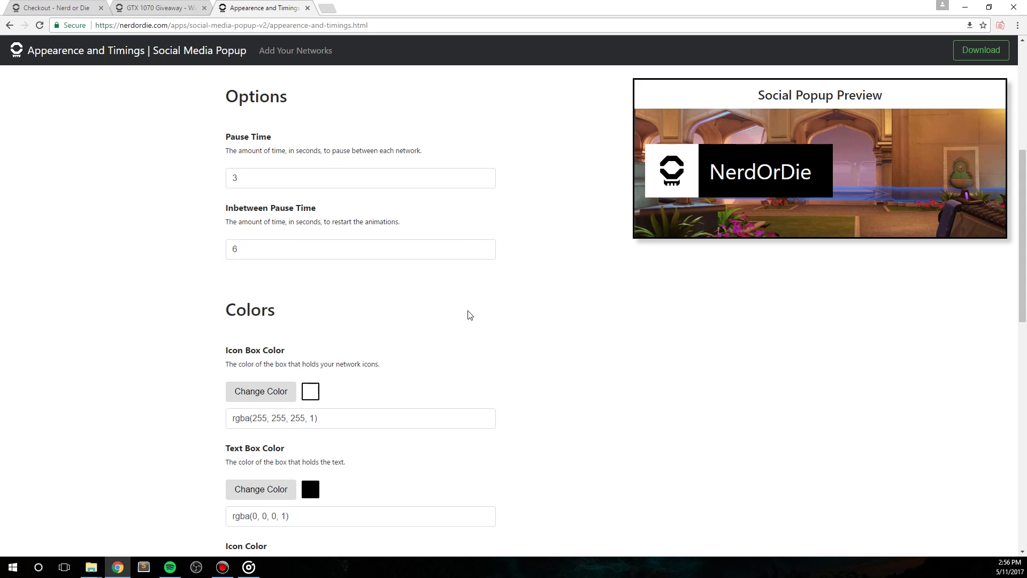
pyautogui.scroll(-4, 469, 315)
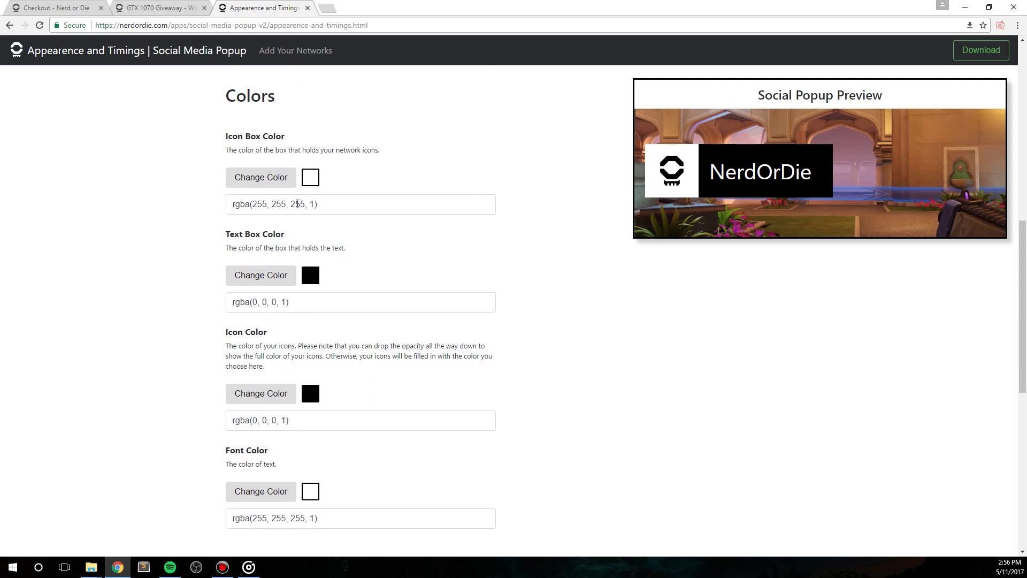
# Step: Set the Icon Box Color to a light blue
pyautogui.click(264, 181)
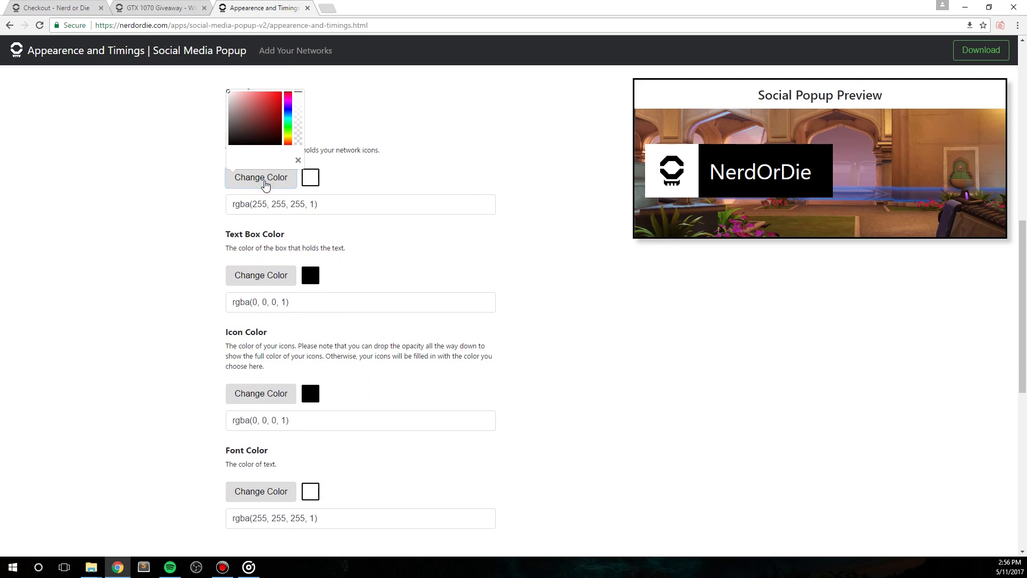
pyautogui.click(288, 118)
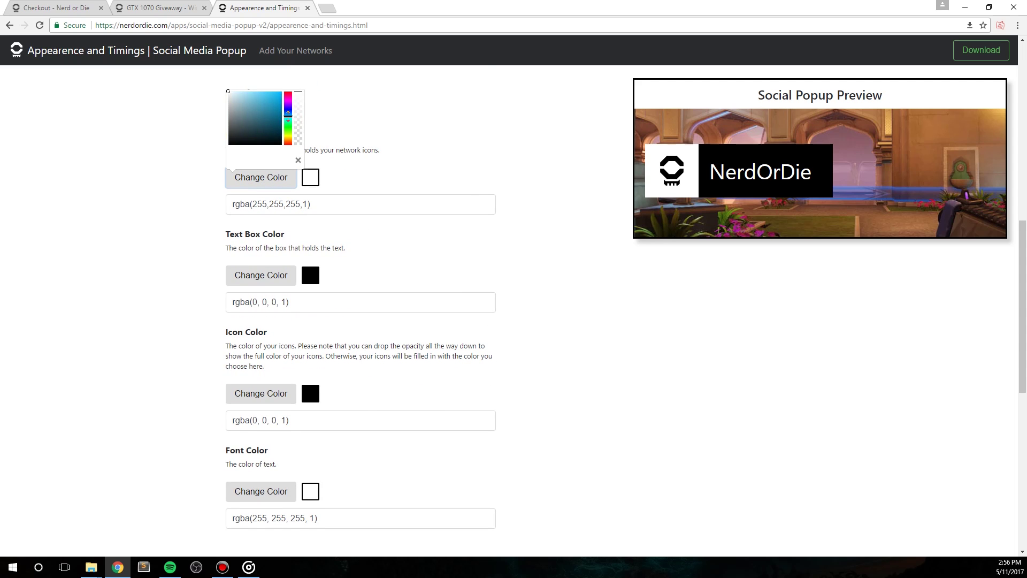
pyautogui.click(274, 101)
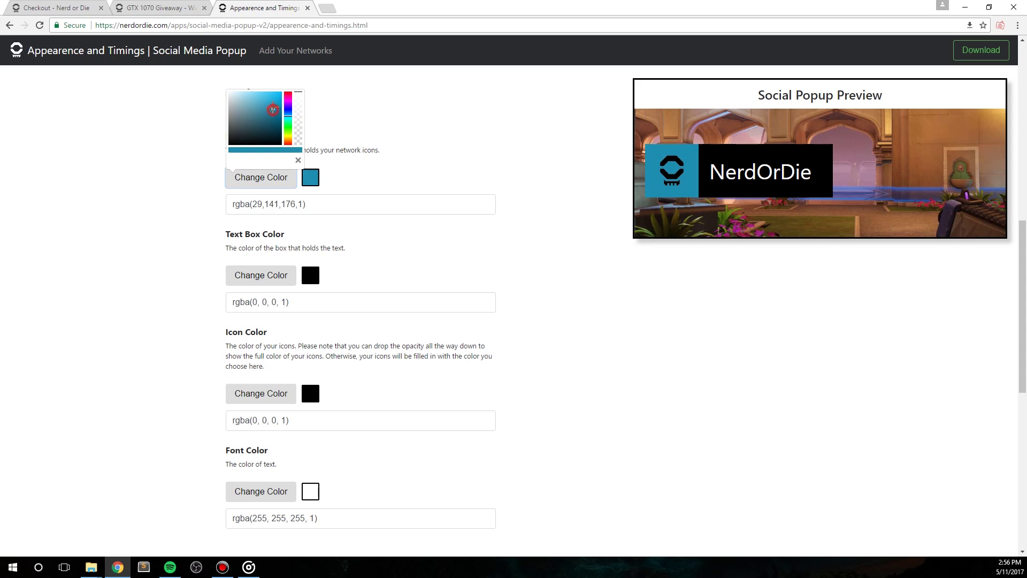
pyautogui.click(621, 337)
# Step: Set the Text Box Color to dark navy rgba(11,41,56,1)
pyautogui.click(263, 277)
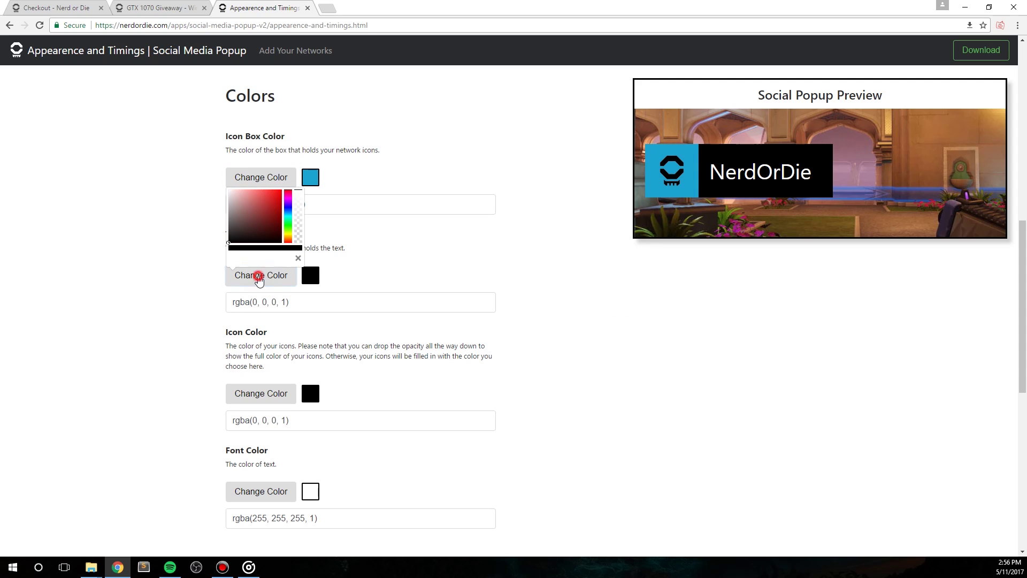
pyautogui.click(288, 213)
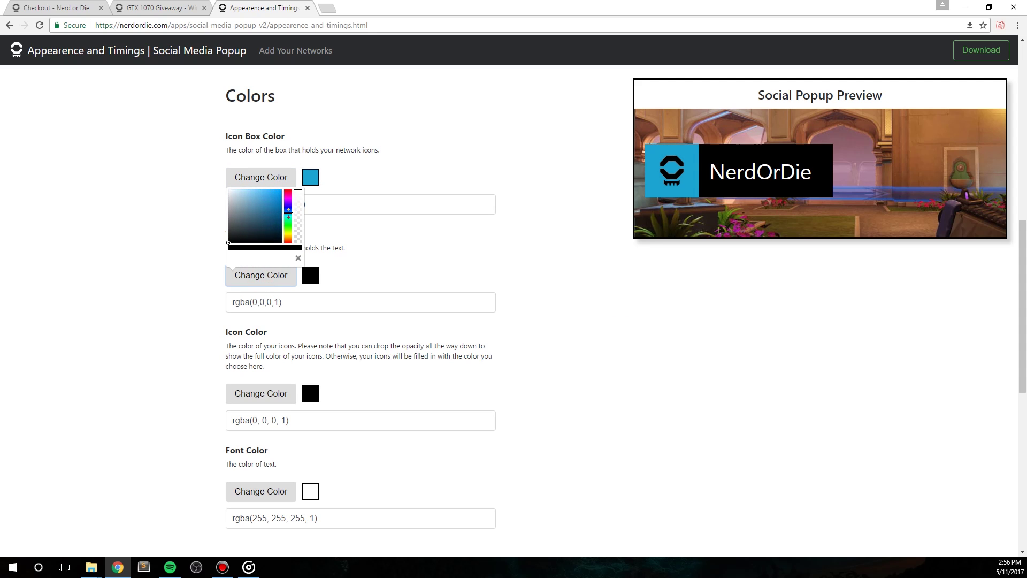
pyautogui.click(267, 221)
pyautogui.click(271, 229)
pyautogui.click(270, 229)
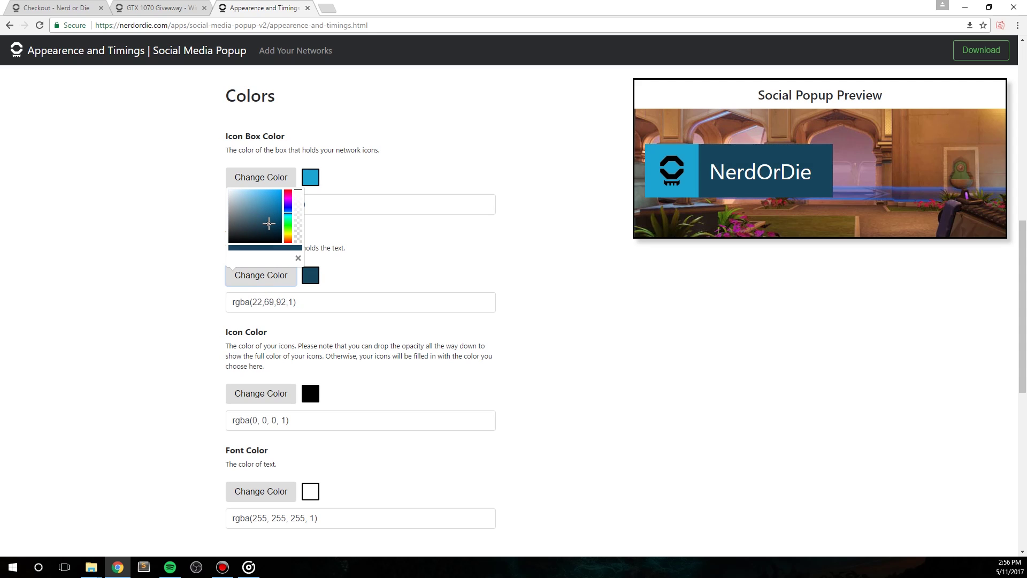
pyautogui.click(270, 232)
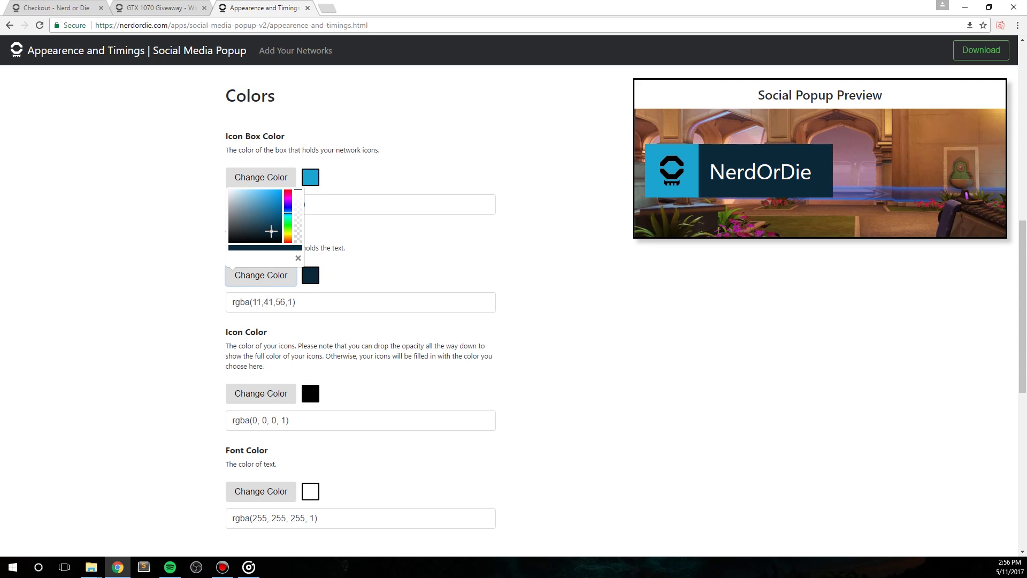
pyautogui.click(579, 362)
# Step: Type #ff00ff into the Icon Color value, then clear it
pyautogui.tripleClick(303, 425)
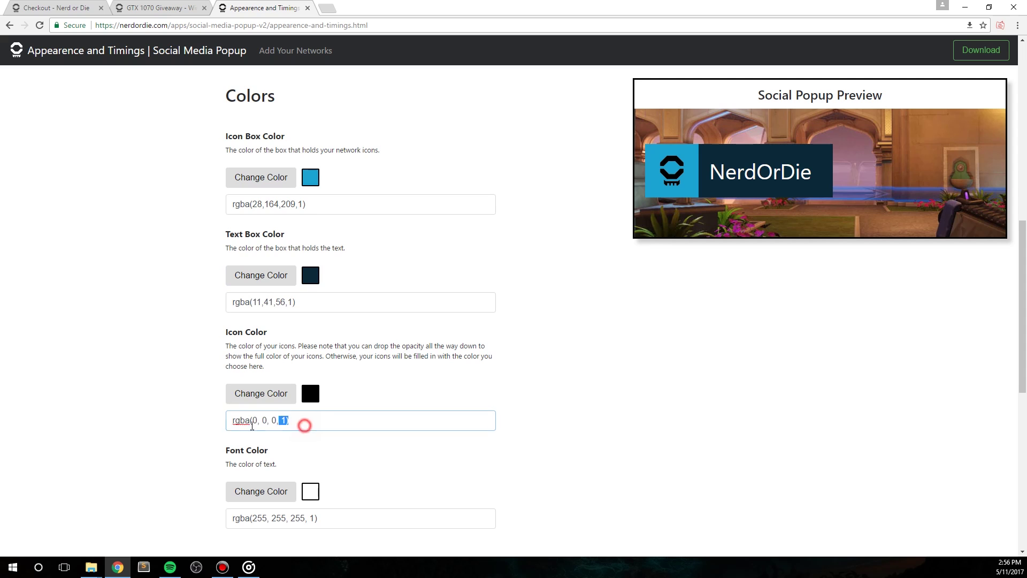
pyautogui.write('#ff00ff')
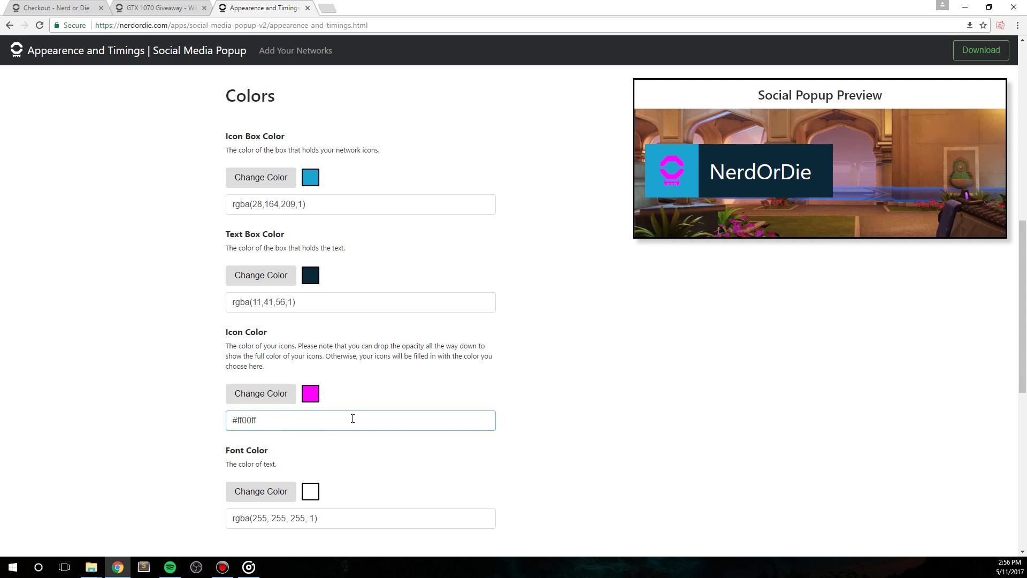
pyautogui.press('BackSpace')
pyautogui.press('BackSpace')
pyautogui.press('BackSpace')
pyautogui.press('BackSpace')
pyautogui.press('BackSpace')
pyautogui.press('BackSpace')
pyautogui.press('BackSpace')
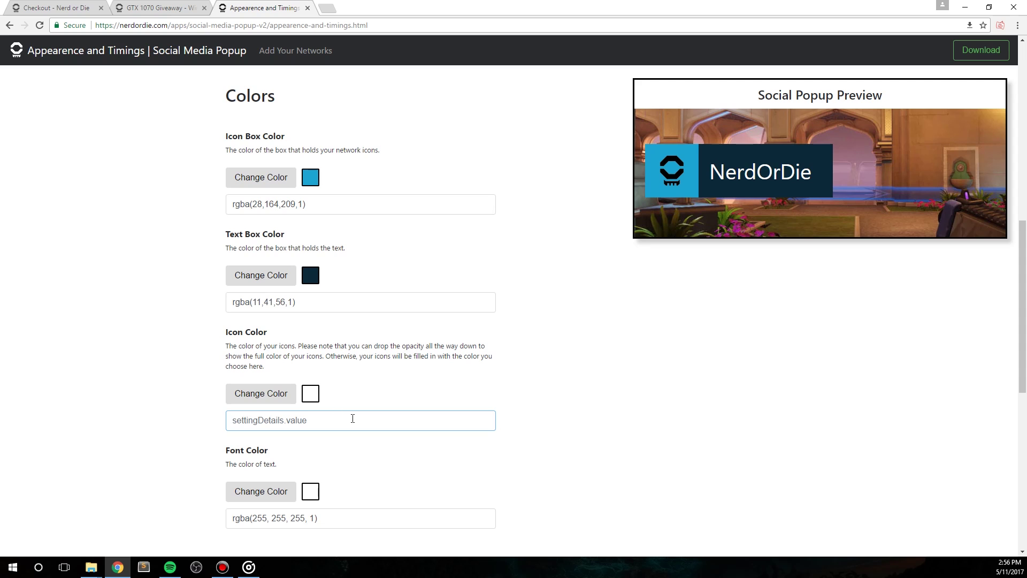
# Step: Try grey and dark red icon colours and different opacities in the Icon Color picker
pyautogui.click(171, 390)
pyautogui.click(276, 391)
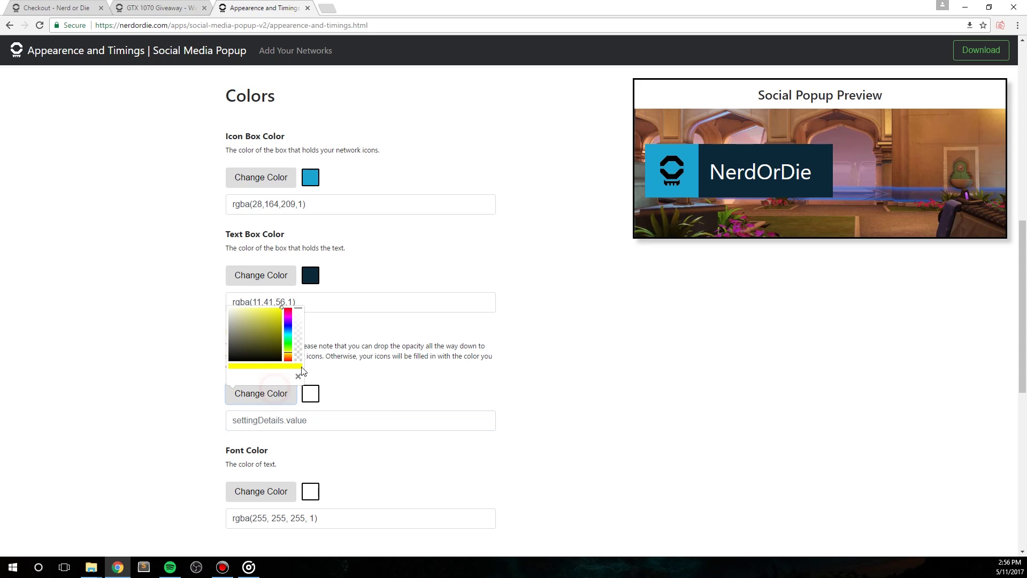
pyautogui.moveTo(279, 339); pyautogui.dragTo(219, 342)
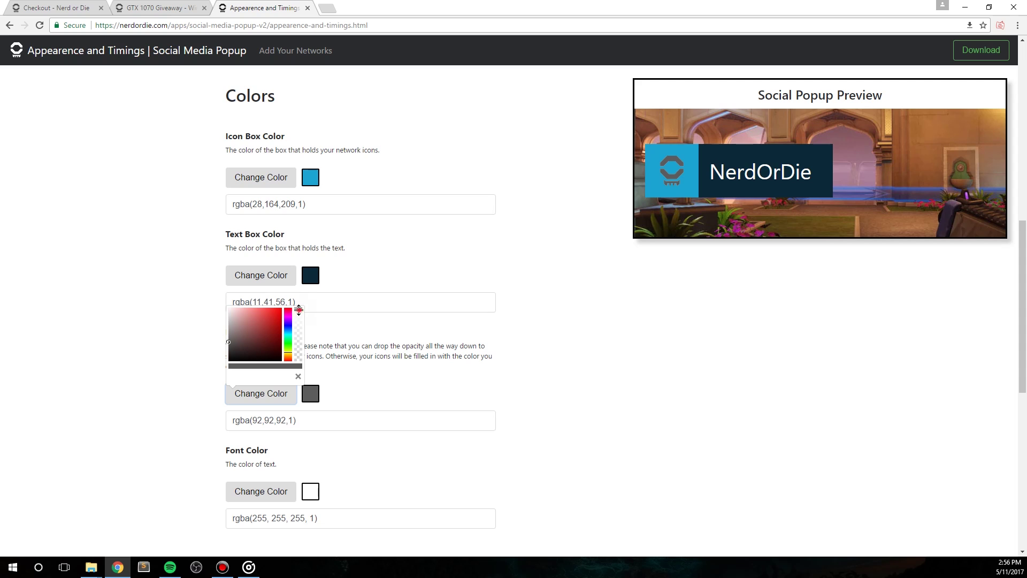
pyautogui.moveTo(299, 310); pyautogui.dragTo(293, 393)
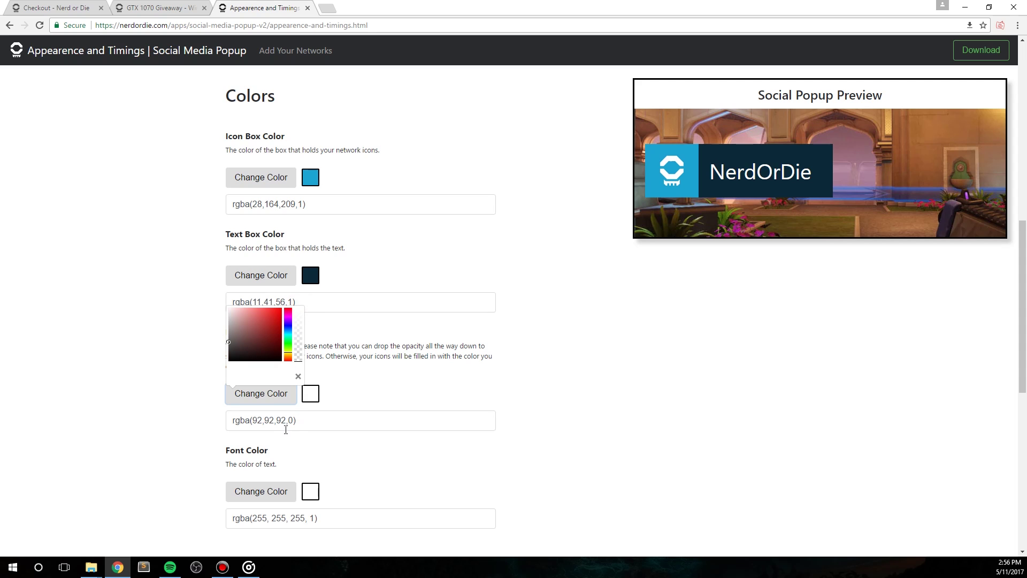
pyautogui.moveTo(298, 358); pyautogui.dragTo(298, 291)
pyautogui.moveTo(267, 324)
pyautogui.mouseDown()
pyautogui.moveTo(194, 275)
pyautogui.moveTo(241, 319)
pyautogui.moveTo(252, 352)
pyautogui.moveTo(309, 385)
pyautogui.mouseUp()
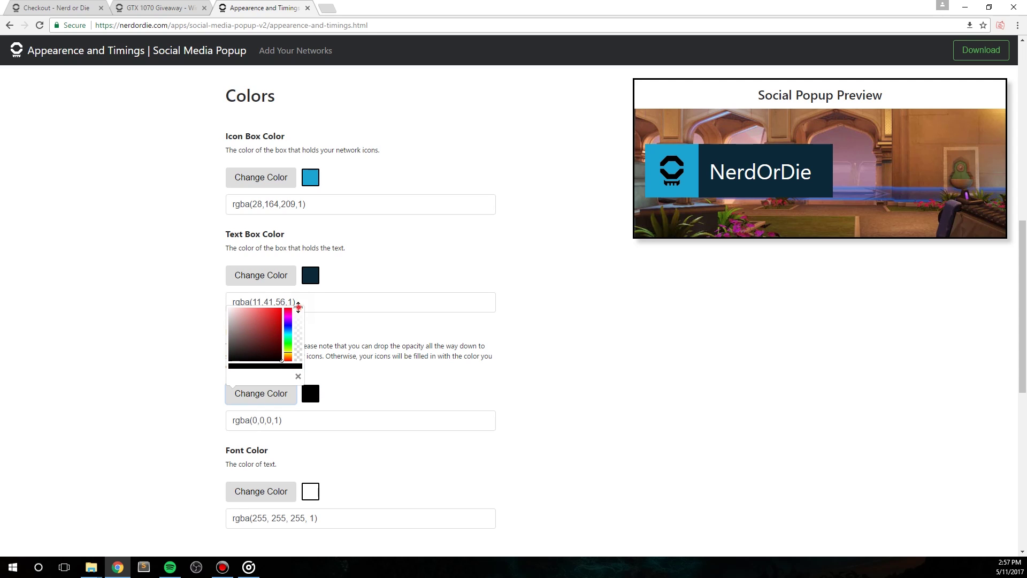
pyautogui.moveTo(298, 309)
pyautogui.mouseDown()
pyautogui.moveTo(298, 367)
pyautogui.moveTo(309, 289)
pyautogui.moveTo(296, 386)
pyautogui.moveTo(309, 296)
pyautogui.mouseUp()
# Step: Pick dark teal for the icon colour with alpha dropped to 0, giving rgba(23,68,87,0)
pyautogui.moveTo(283, 332); pyautogui.dragTo(287, 326)
pyautogui.click(272, 345)
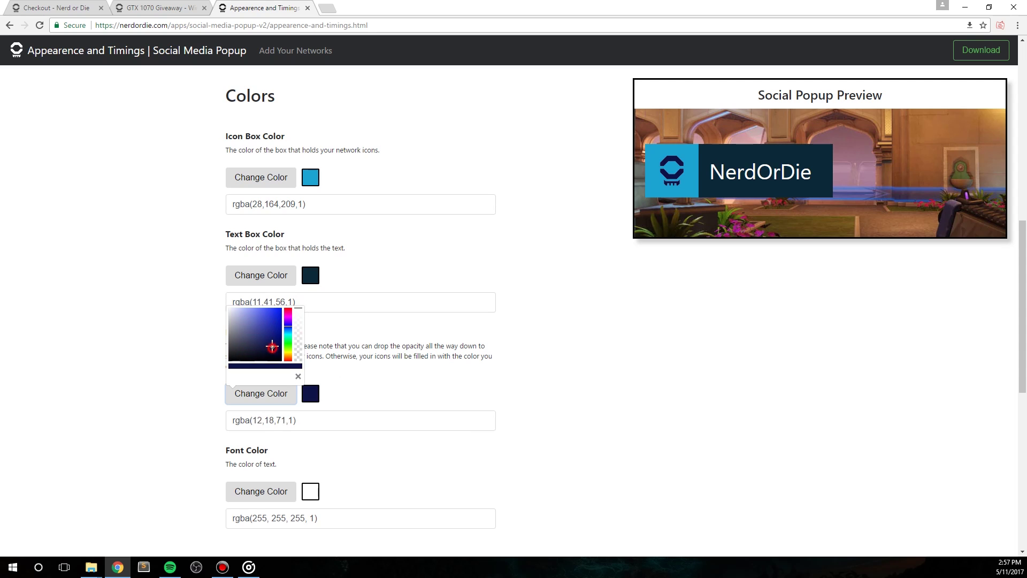
pyautogui.moveTo(289, 325); pyautogui.dragTo(268, 343)
pyautogui.click(271, 348)
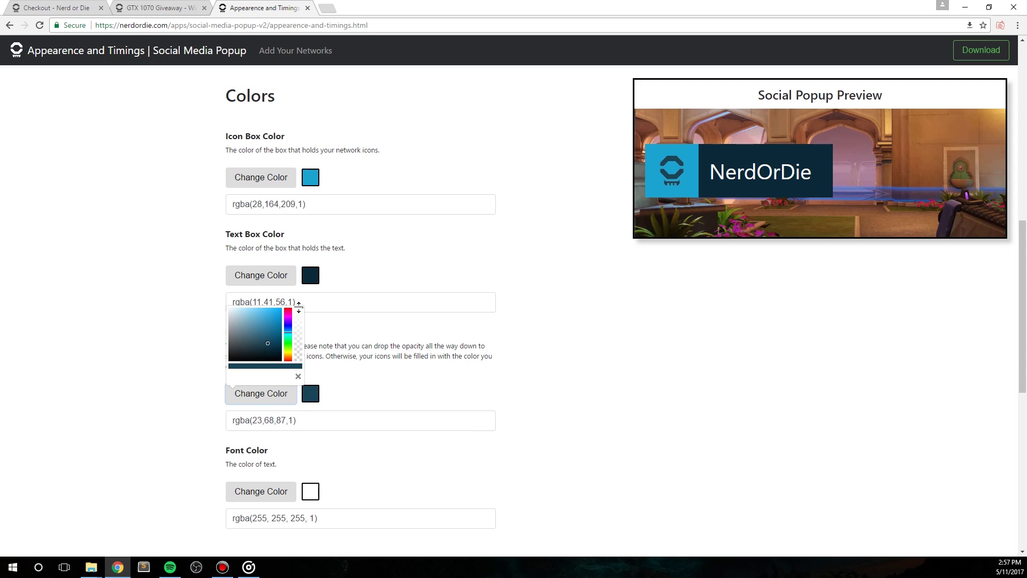
pyautogui.moveTo(298, 304); pyautogui.dragTo(300, 394)
pyautogui.click(577, 394)
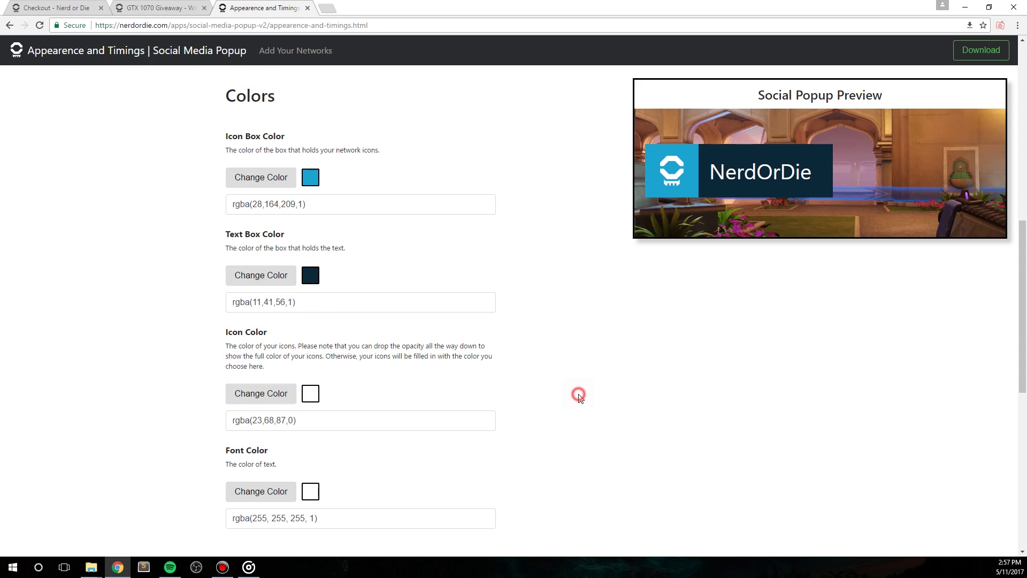
pyautogui.click(287, 422)
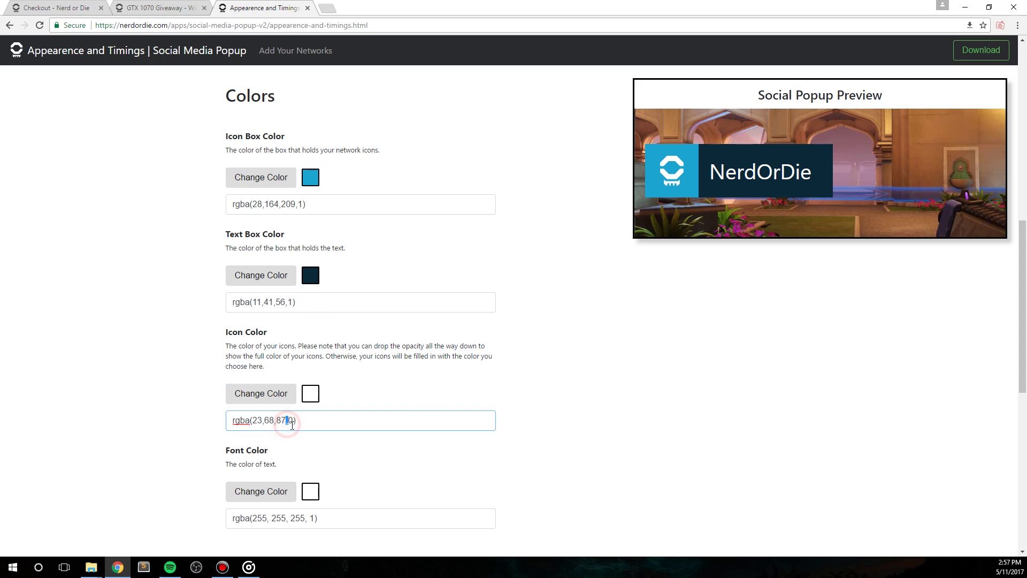
pyautogui.click(469, 383)
pyautogui.click(287, 404)
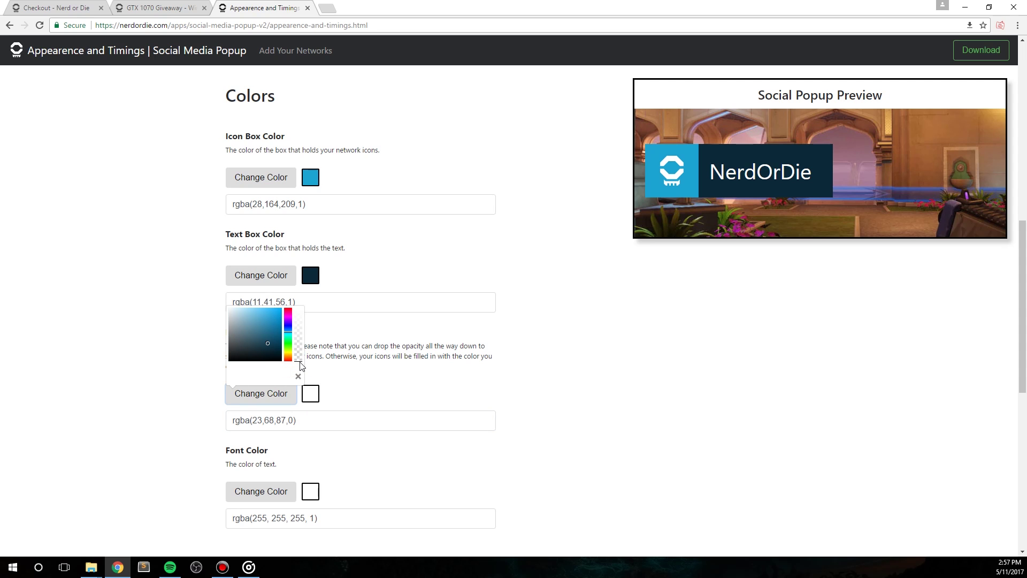
pyautogui.click(107, 256)
# Step: Open Add Your Networks in a new tab, then return to the Appearance and Timings tab
pyautogui.middleClick(289, 51)
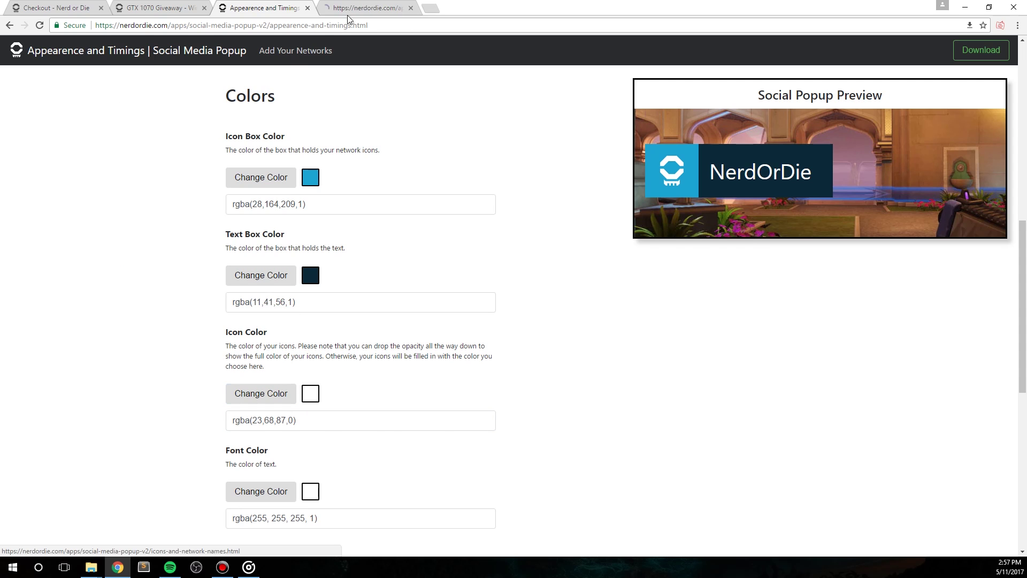
pyautogui.click(348, 8)
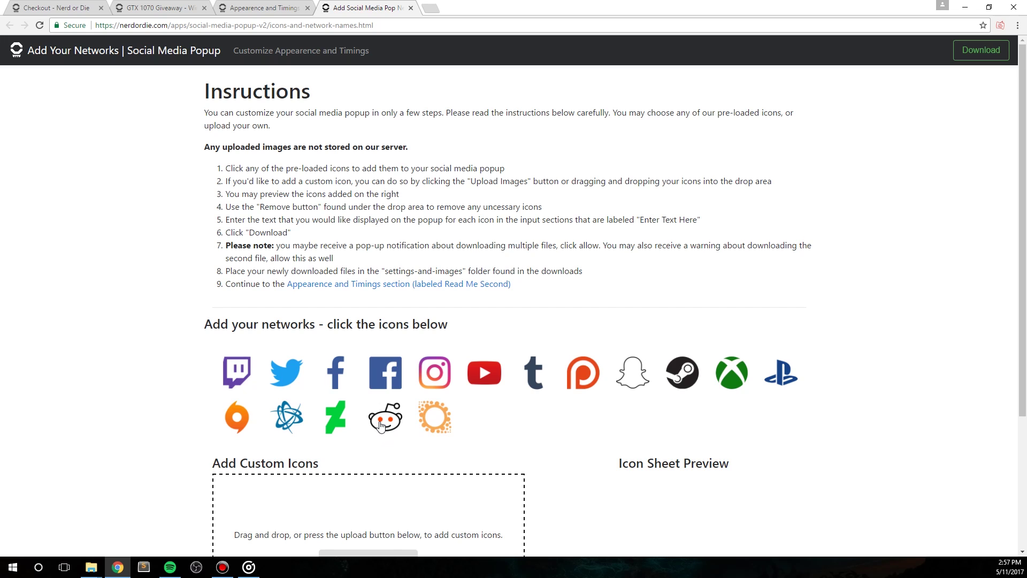
pyautogui.scroll(-3, 386, 431)
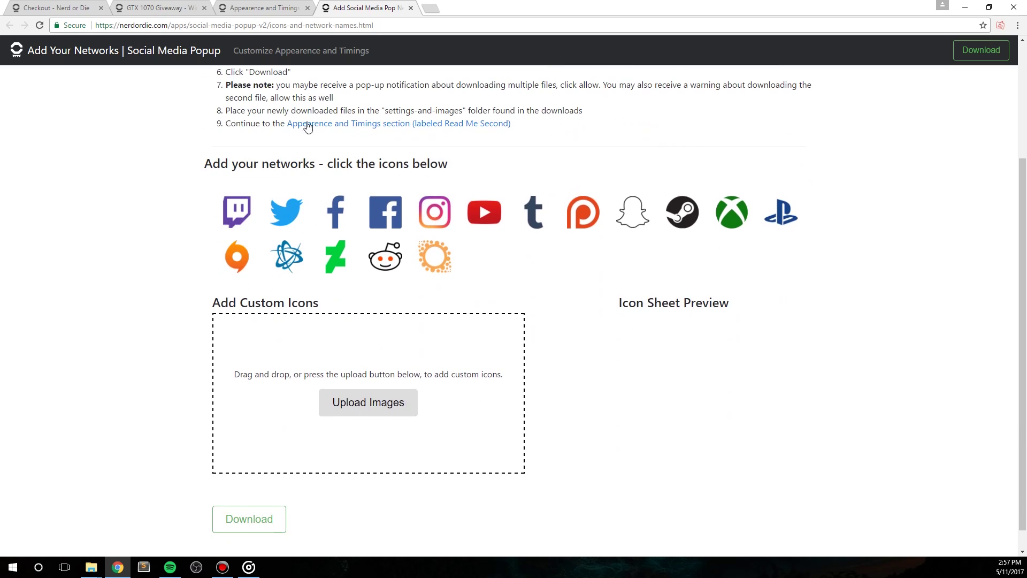
pyautogui.click(266, 6)
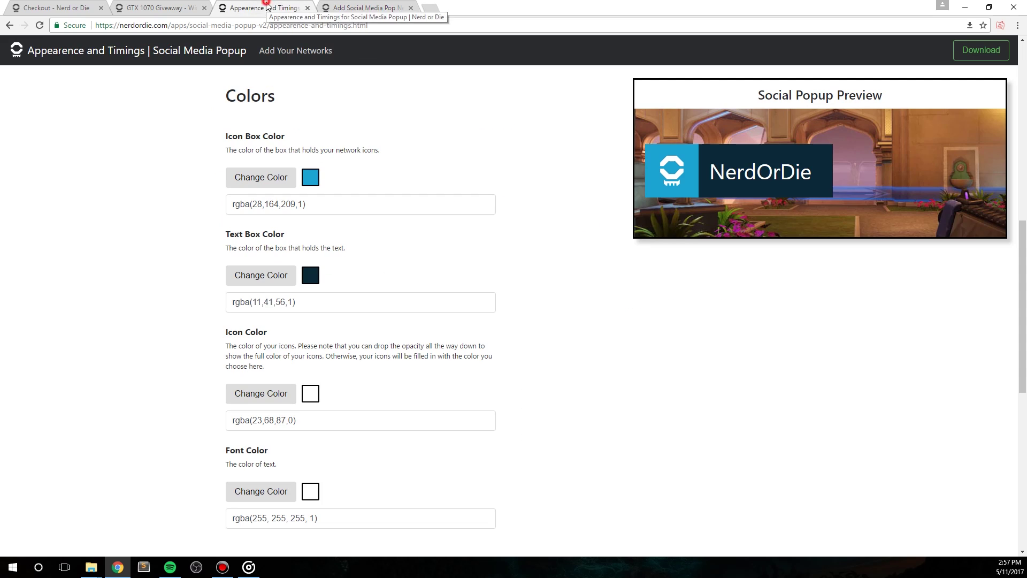
# Step: Search for and select the Play font as the popup's primary font
pyautogui.scroll(-3, 567, 391)
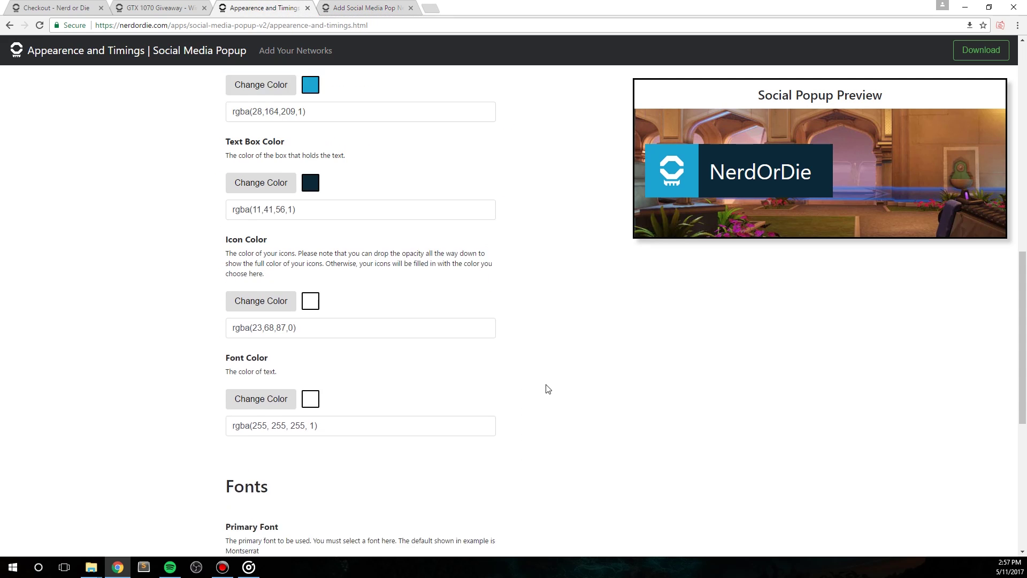
pyautogui.scroll(-5, 289, 341)
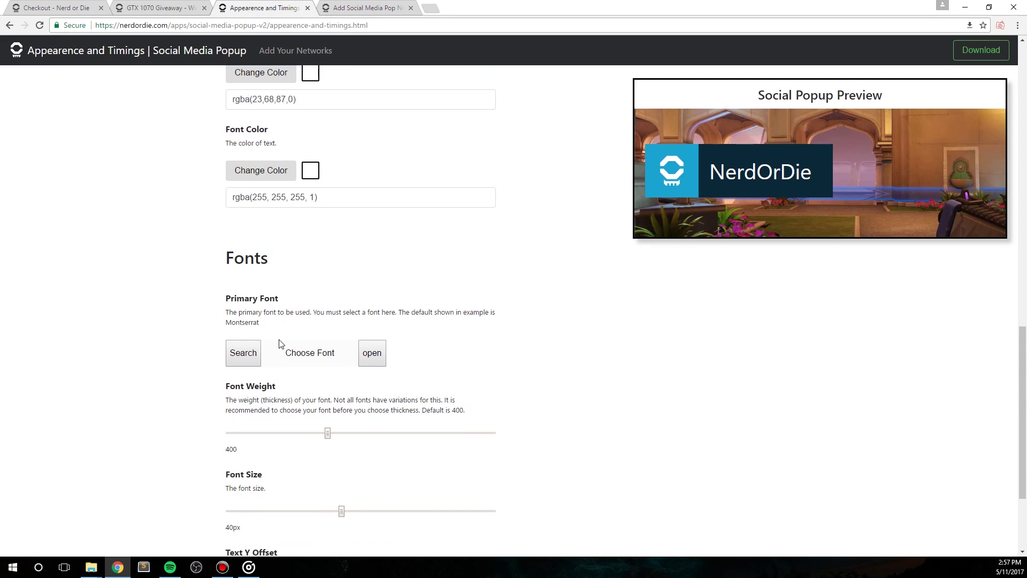
pyautogui.click(244, 253)
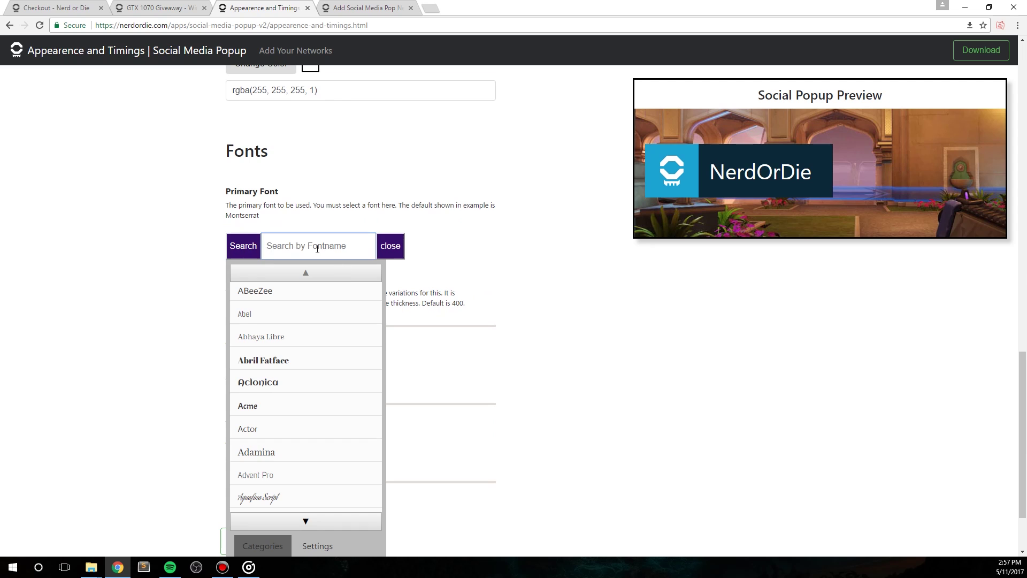
pyautogui.click(319, 245)
pyautogui.write('Play')
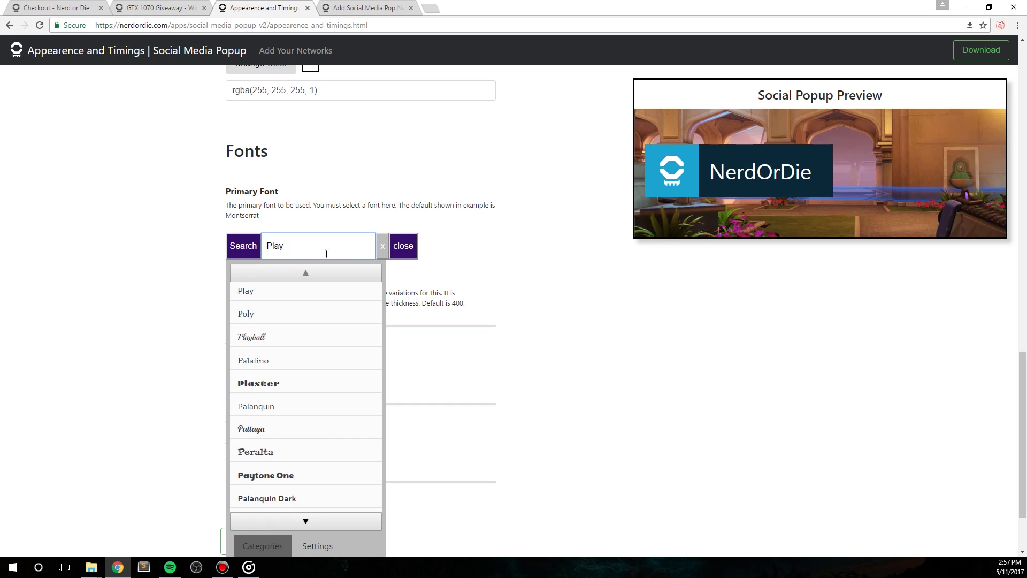
pyautogui.click(328, 290)
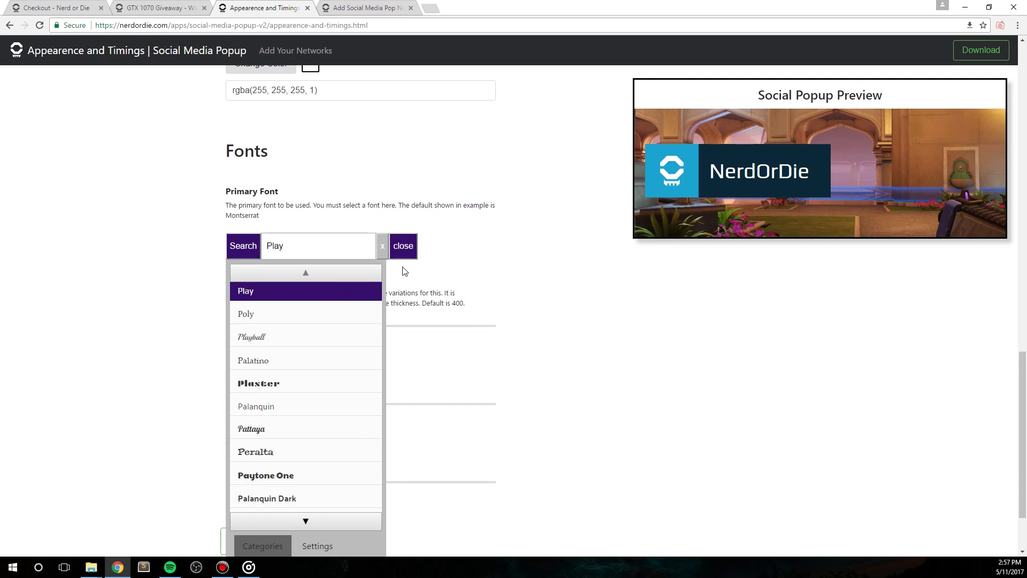
pyautogui.click(403, 248)
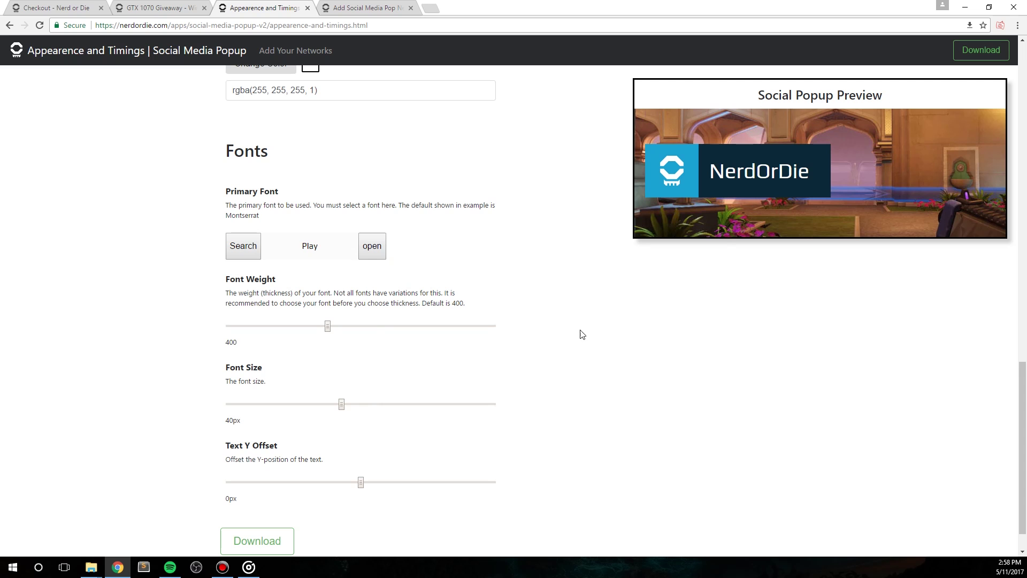
# Step: Set the icon colour's opacity to fully opaque
pyautogui.scroll(3, 551, 335)
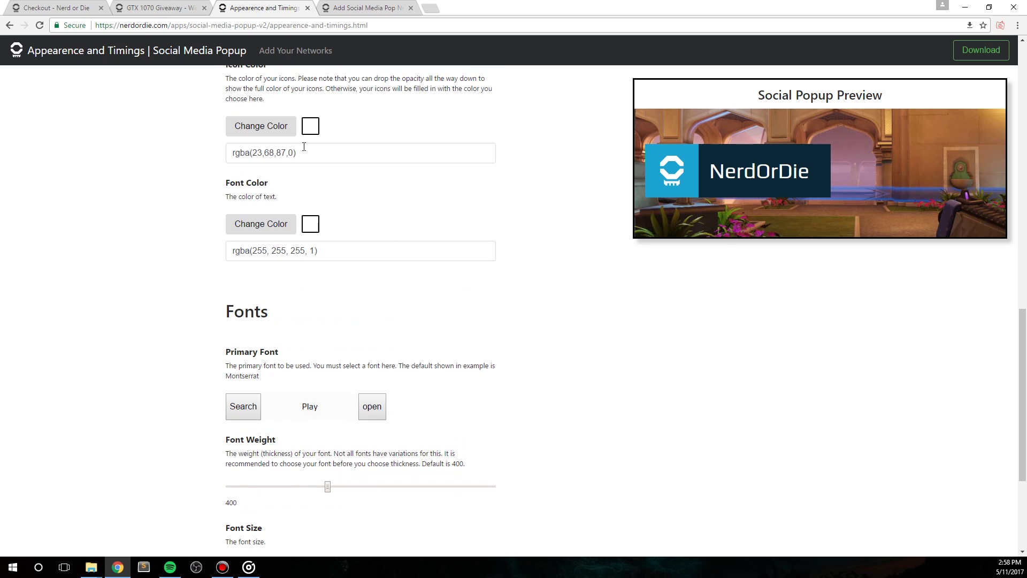
pyautogui.click(281, 132)
pyautogui.moveTo(299, 92); pyautogui.dragTo(300, 42)
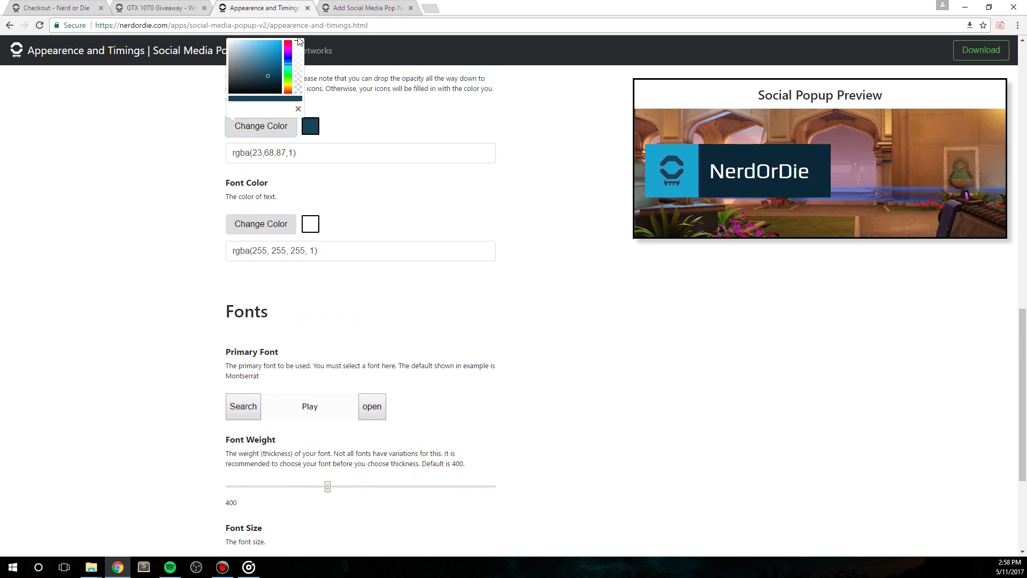
pyautogui.click(714, 450)
# Step: Set font weight 600, font size 42px and Y offset 3px
pyautogui.scroll(-4, 705, 454)
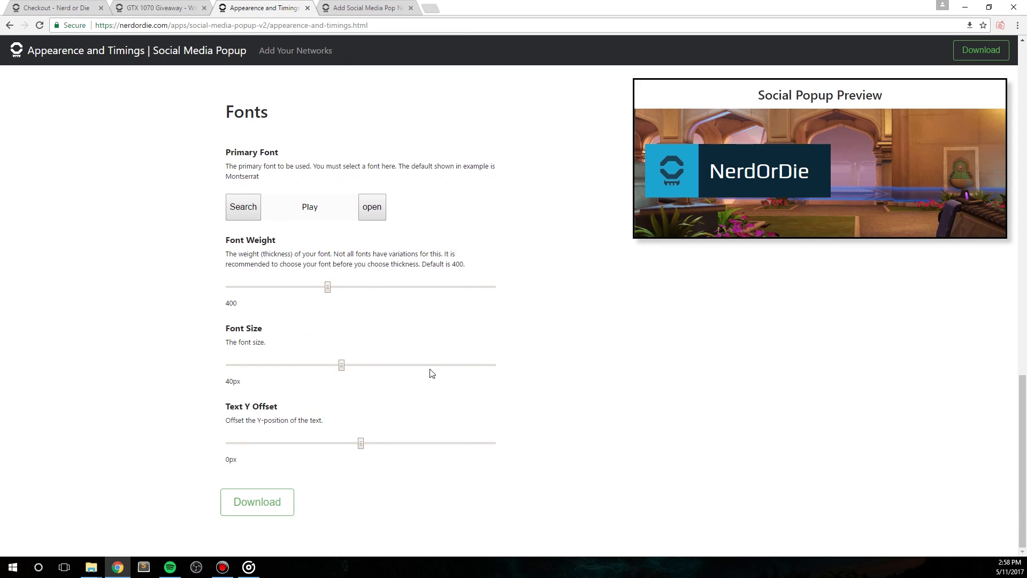
pyautogui.moveTo(329, 289)
pyautogui.mouseDown()
pyautogui.moveTo(238, 293)
pyautogui.moveTo(295, 289)
pyautogui.moveTo(326, 303)
pyautogui.mouseUp()
pyautogui.doubleClick(231, 303)
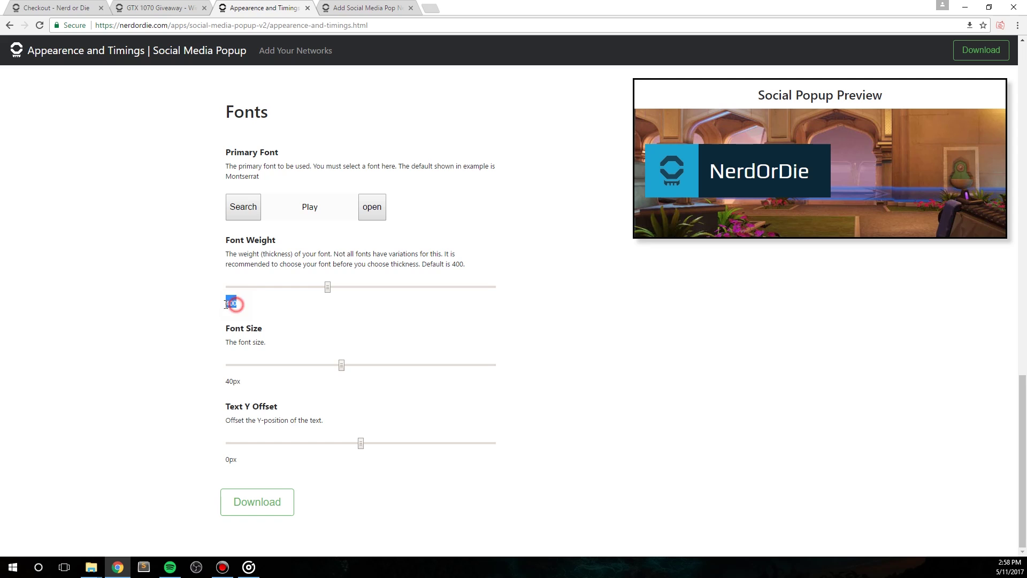
pyautogui.click(326, 305)
pyautogui.moveTo(328, 291); pyautogui.dragTo(392, 297)
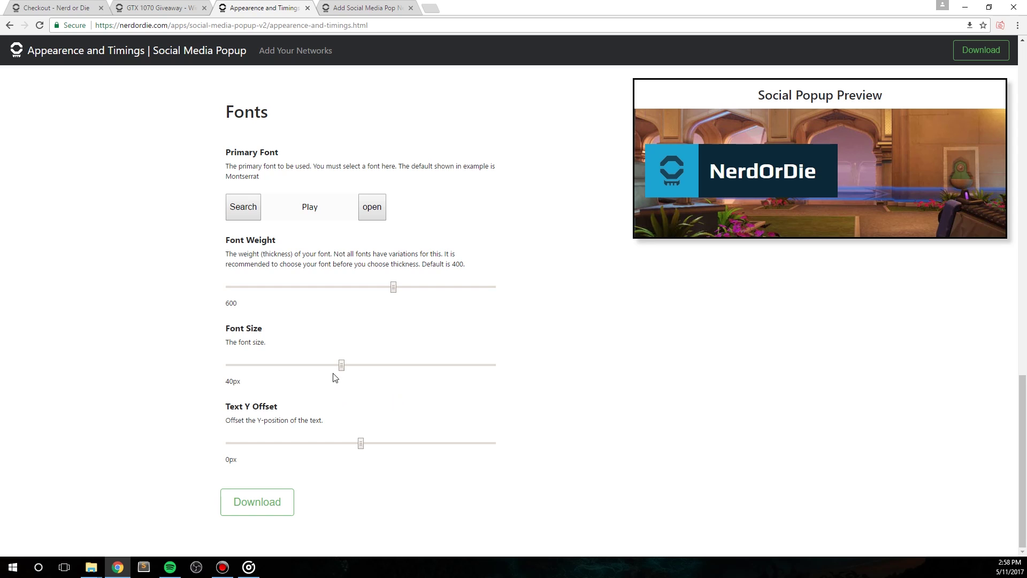
pyautogui.moveTo(343, 369); pyautogui.dragTo(351, 364)
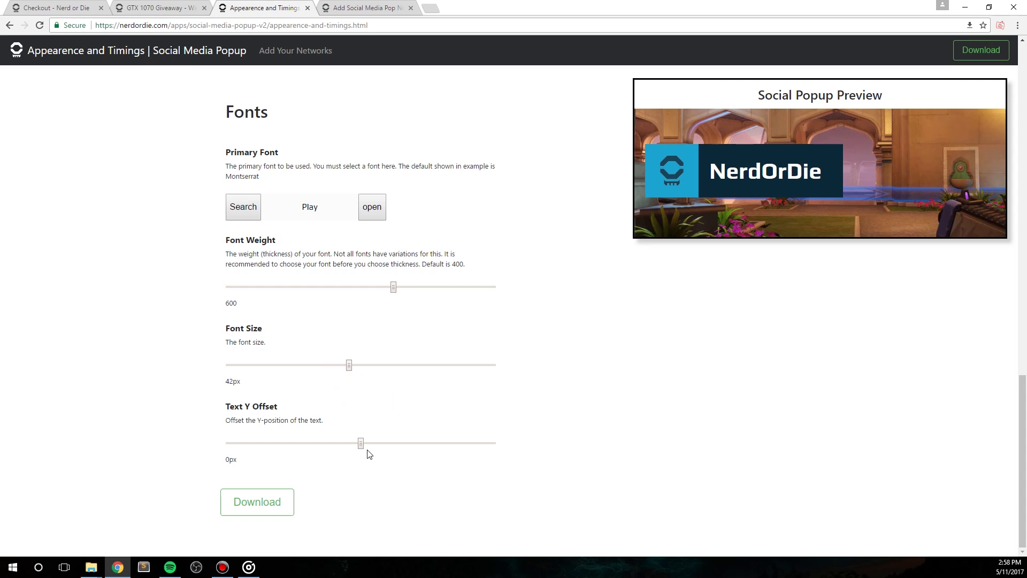
pyautogui.moveTo(361, 444)
pyautogui.mouseDown()
pyautogui.moveTo(383, 449)
pyautogui.moveTo(365, 451)
pyautogui.mouseUp()
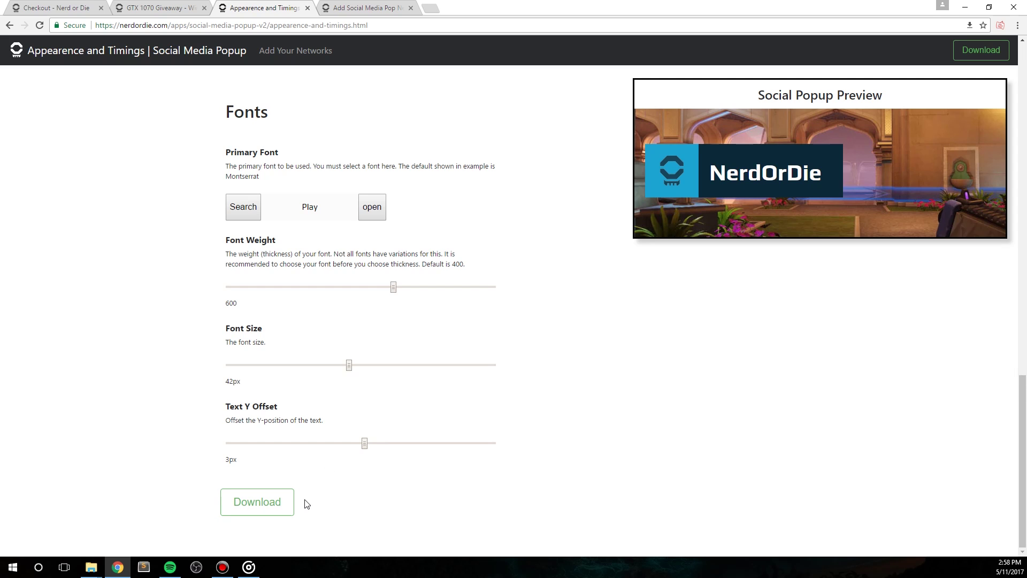
# Step: Download settings.js, keep the flagged file, and show it in its folder
pyautogui.click(282, 504)
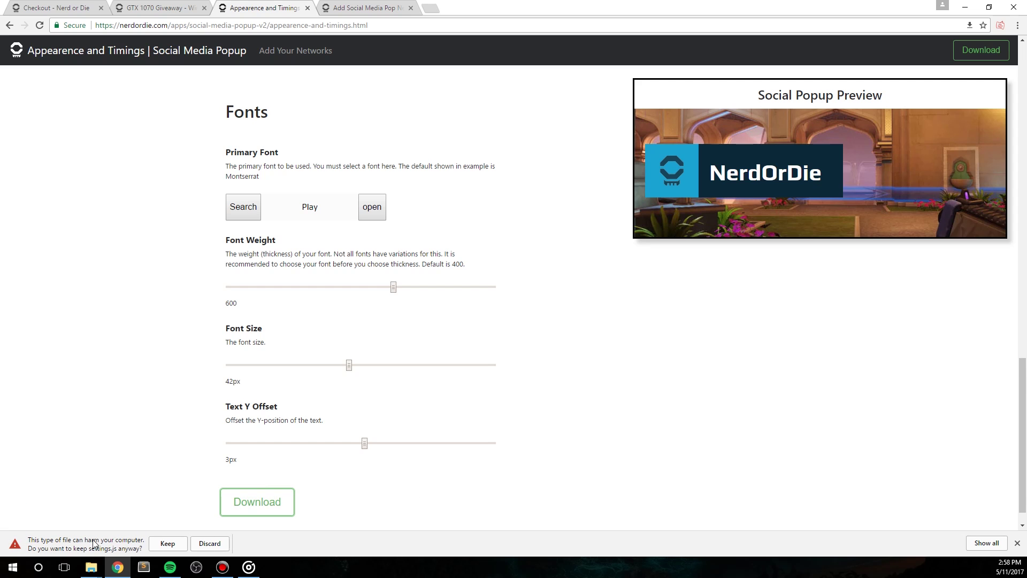
pyautogui.click(169, 544)
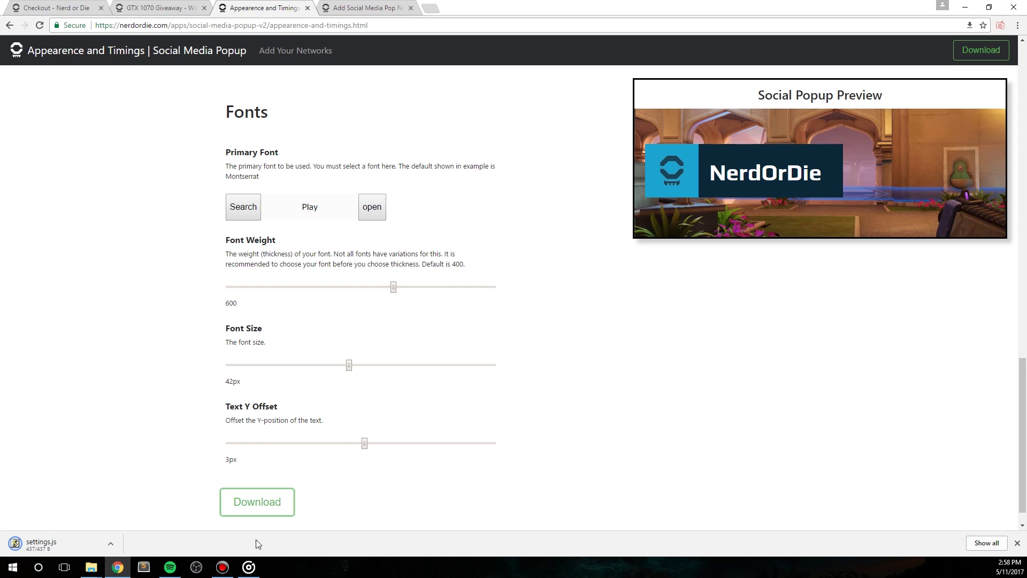
pyautogui.click(110, 544)
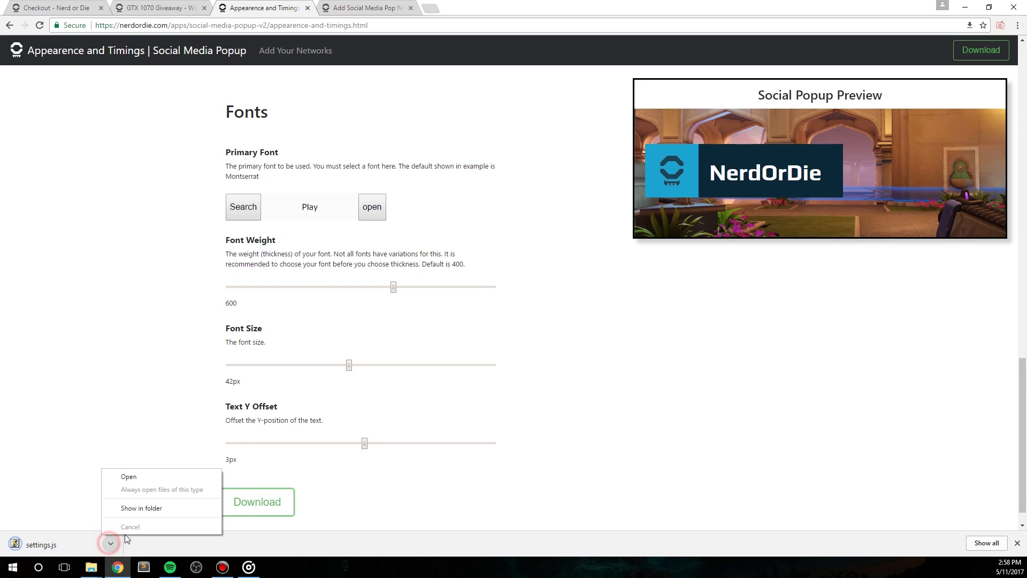
pyautogui.click(145, 513)
# Step: Move settings.js from Downloads into the settings-and-images folder
pyautogui.click(965, 7)
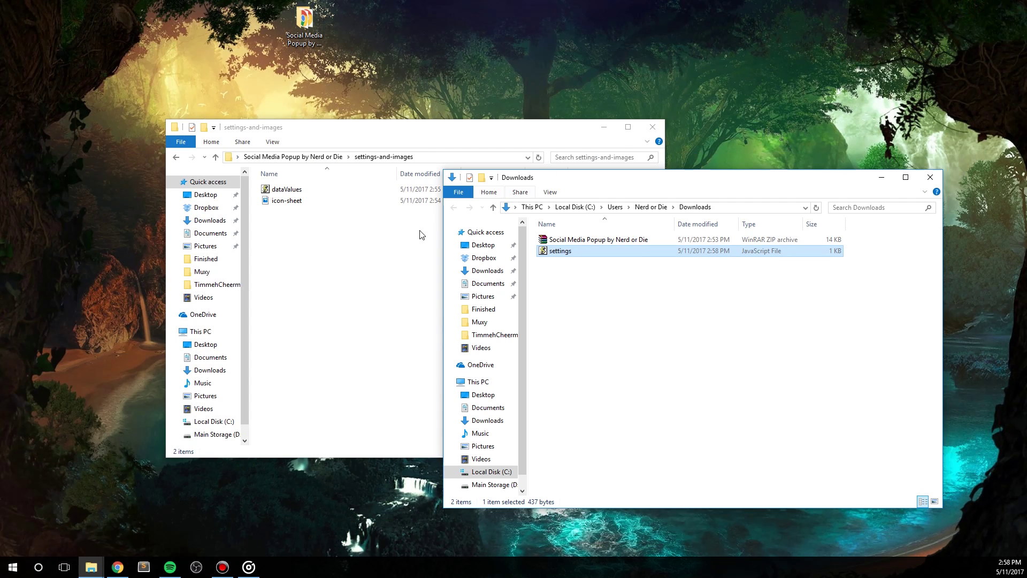
pyautogui.moveTo(609, 253); pyautogui.dragTo(380, 269)
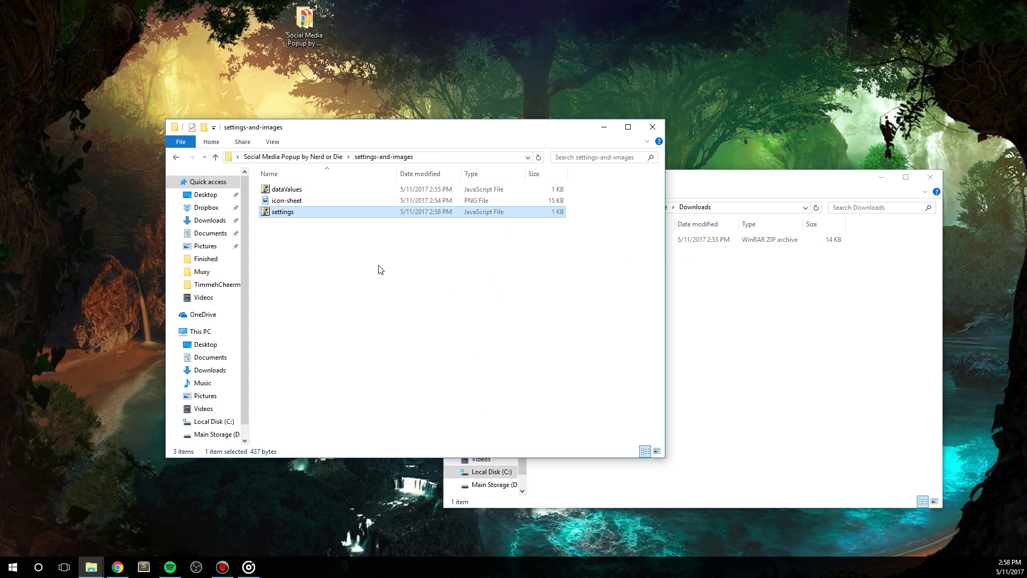
pyautogui.click(416, 293)
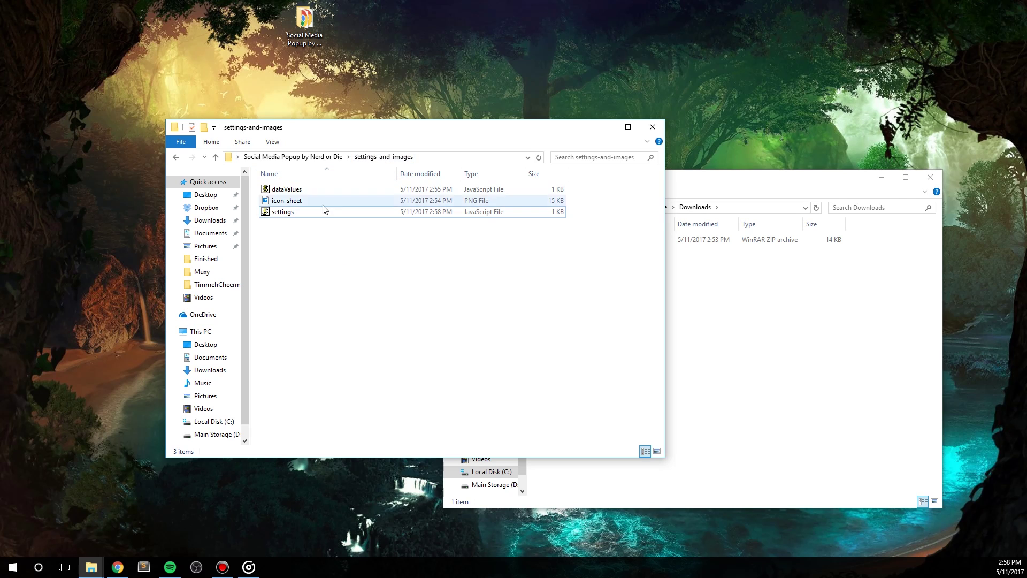
# Step: Check that settings-and-images holds settings.js, dataValues and icon-sheet, then redownload settings.js in Chrome
pyautogui.moveTo(308, 233); pyautogui.dragTo(274, 186)
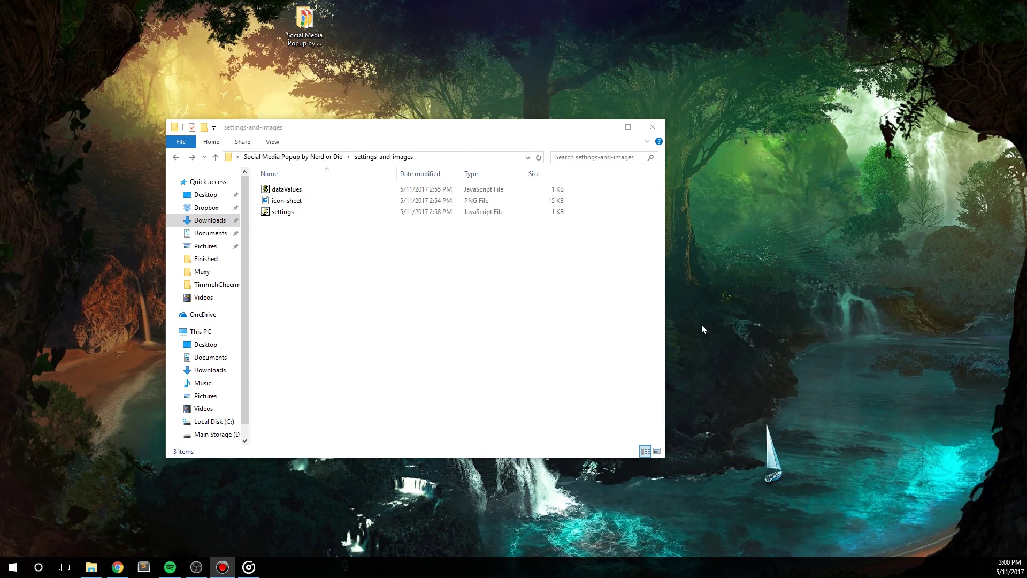
pyautogui.click(497, 323)
pyautogui.moveTo(336, 297); pyautogui.dragTo(345, 230)
pyautogui.click(321, 259)
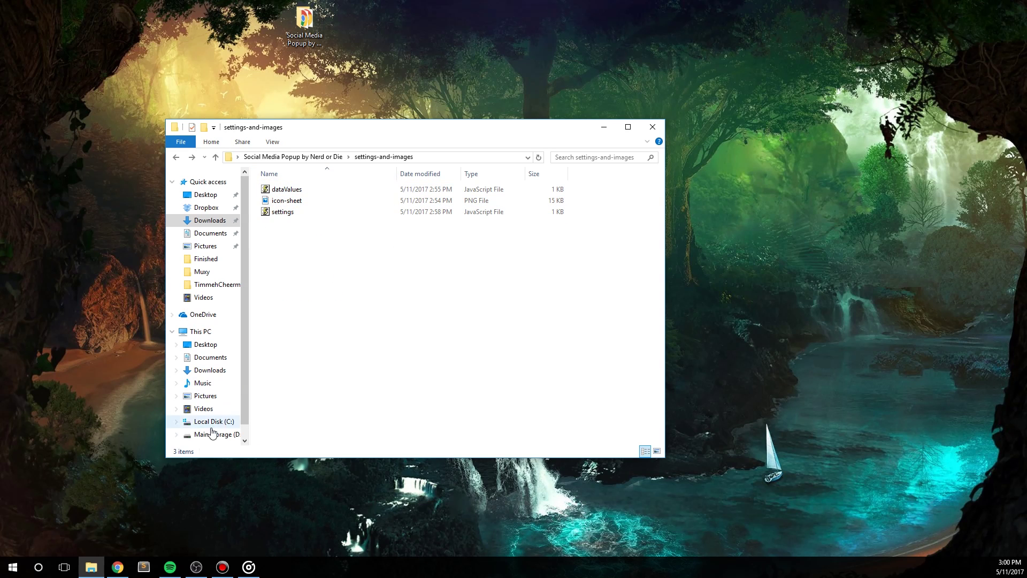
pyautogui.click(118, 567)
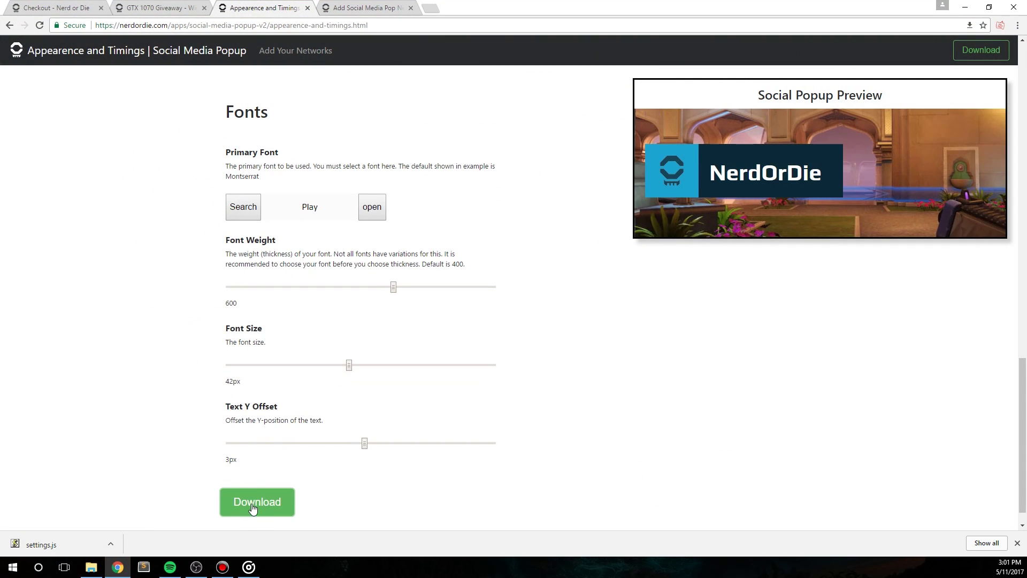
pyautogui.click(253, 507)
# Step: Download settings.js twice more, keep the flagged copies, and show them in Downloads
pyautogui.click(255, 506)
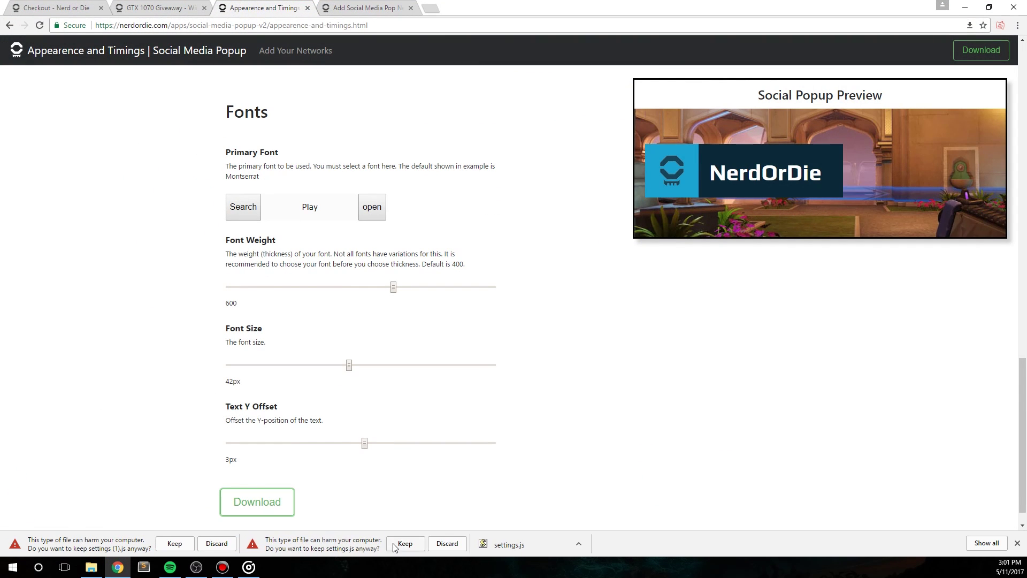
pyautogui.click(396, 543)
pyautogui.click(174, 543)
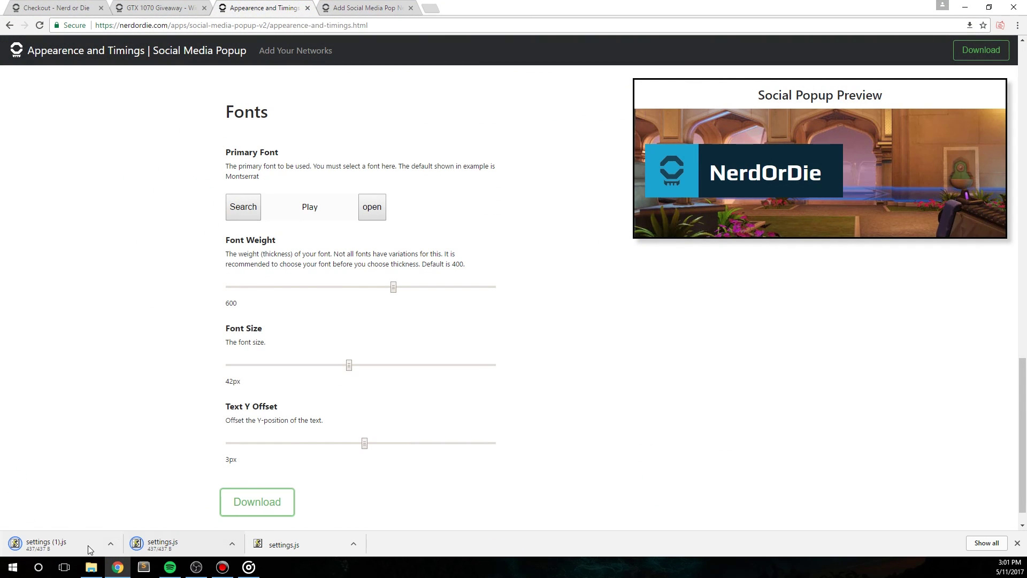
pyautogui.click(247, 508)
pyautogui.click(176, 545)
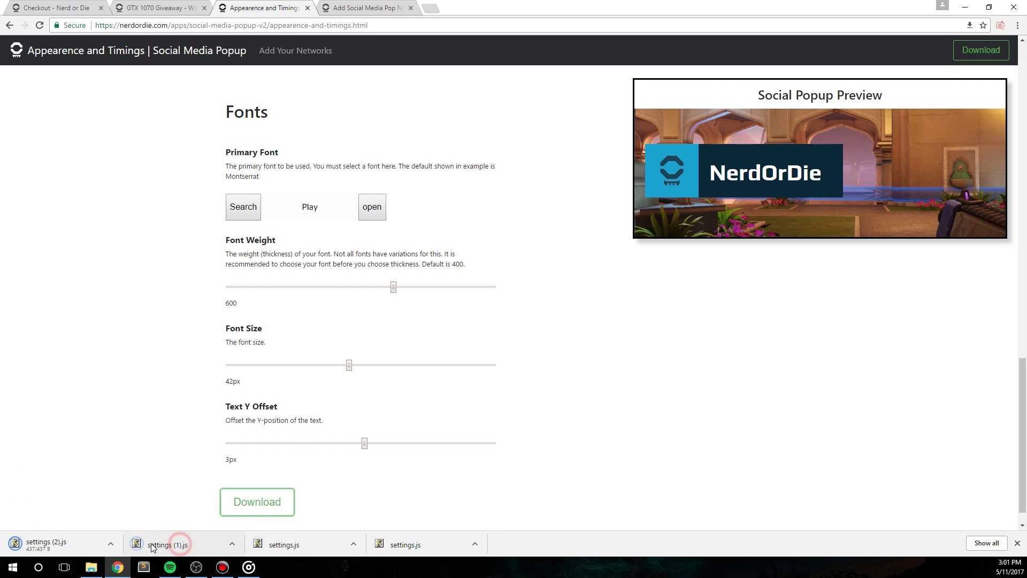
pyautogui.click(231, 544)
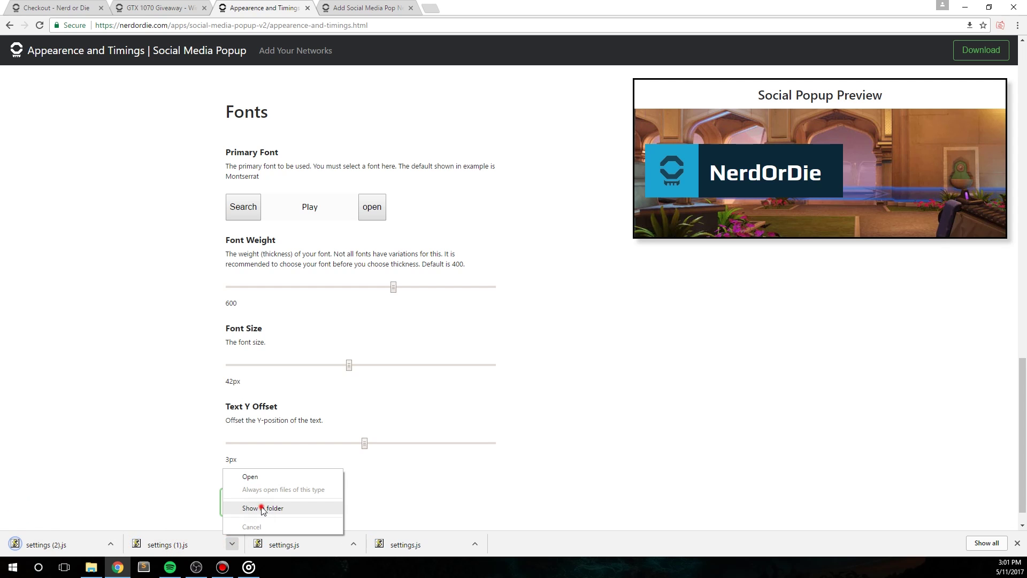
pyautogui.click(263, 508)
# Step: Delete the three duplicate settings files from Downloads and return to settings-and-images
pyautogui.moveTo(568, 316); pyautogui.dragTo(568, 239)
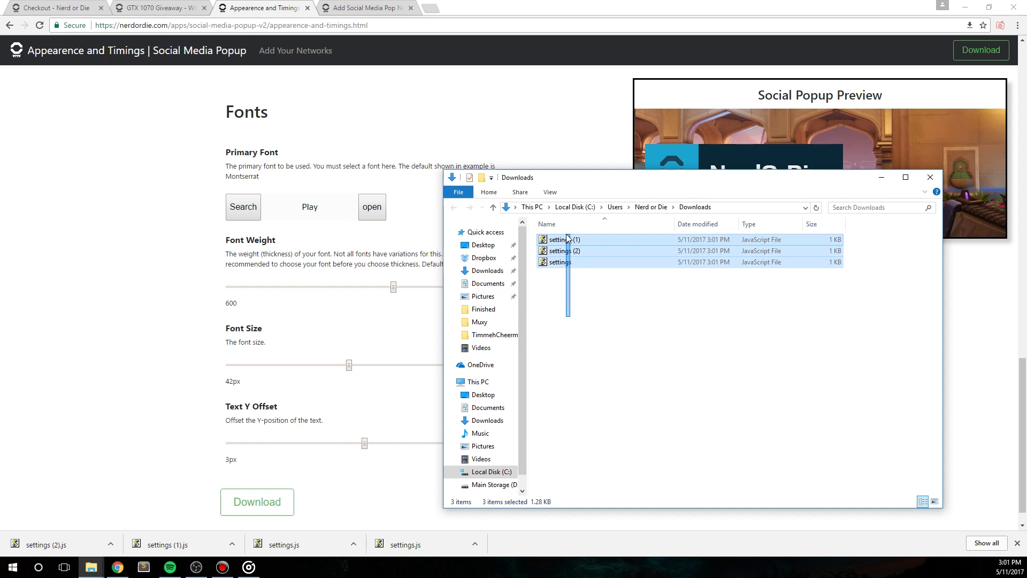
pyautogui.rightClick(596, 262)
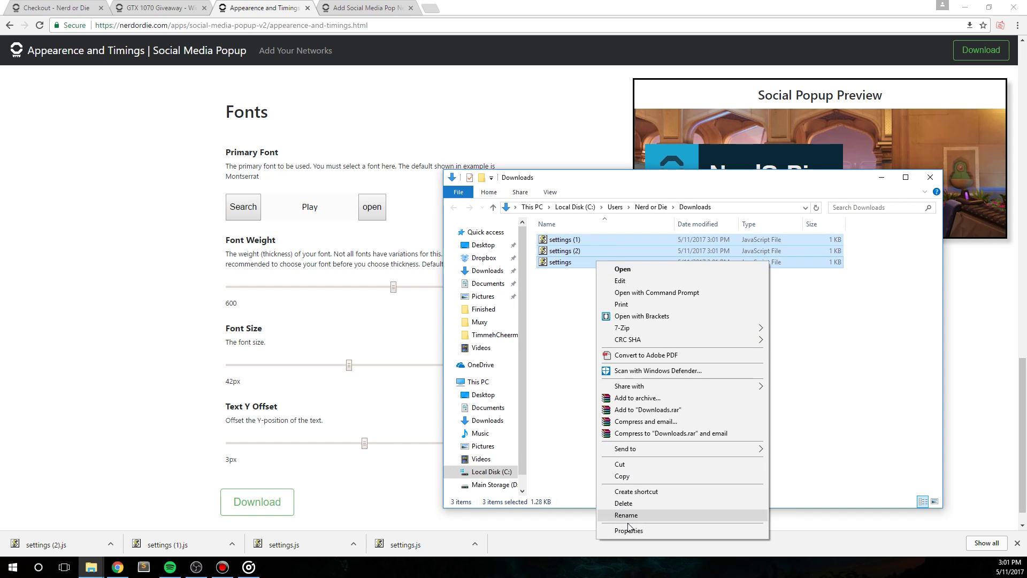
pyautogui.click(623, 503)
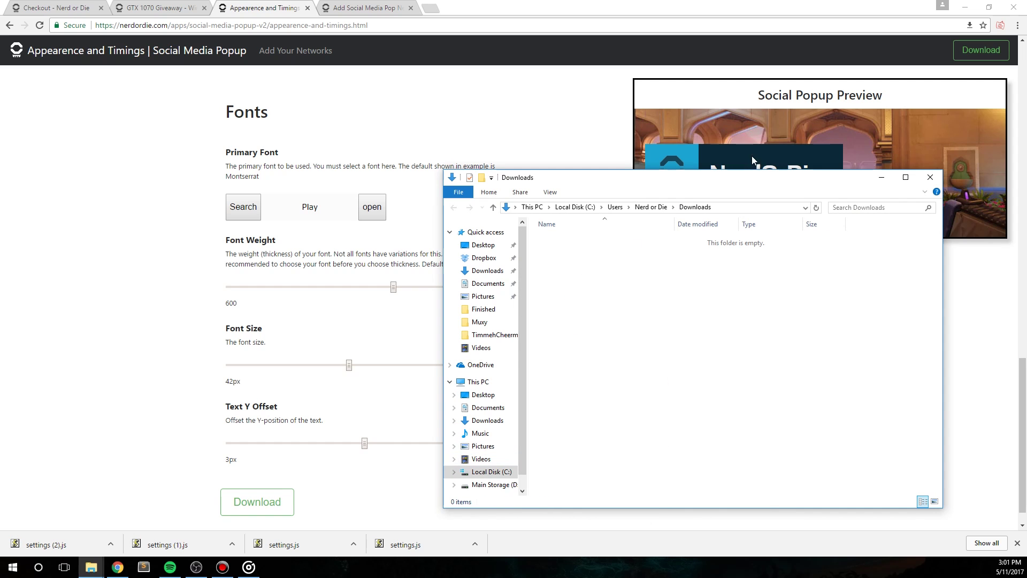
pyautogui.click(930, 177)
pyautogui.click(964, 8)
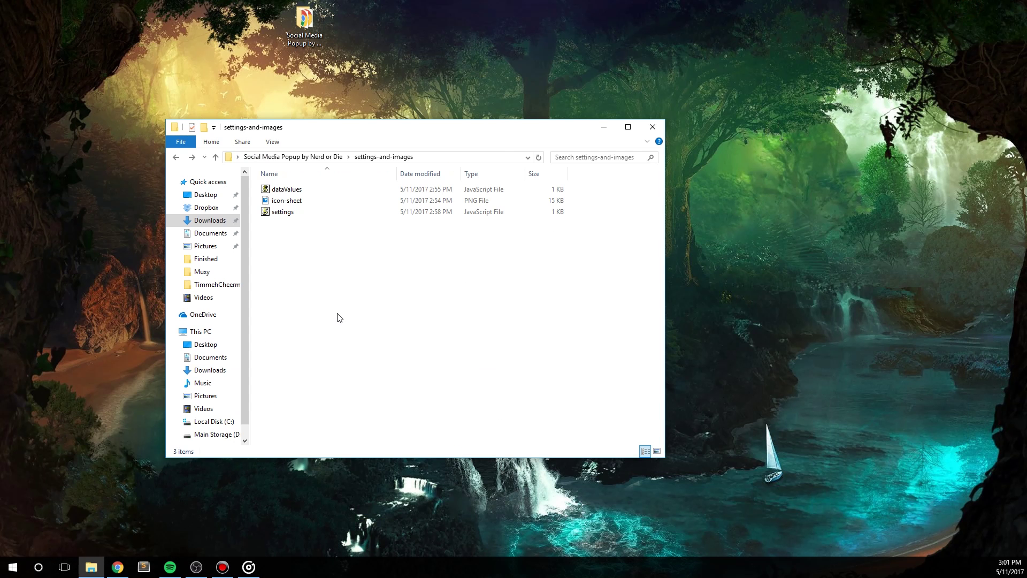
pyautogui.moveTo(296, 243); pyautogui.dragTo(266, 186)
# Step: Add a new BrowserSource to the OBS scene
pyautogui.click(355, 291)
pyautogui.click(196, 566)
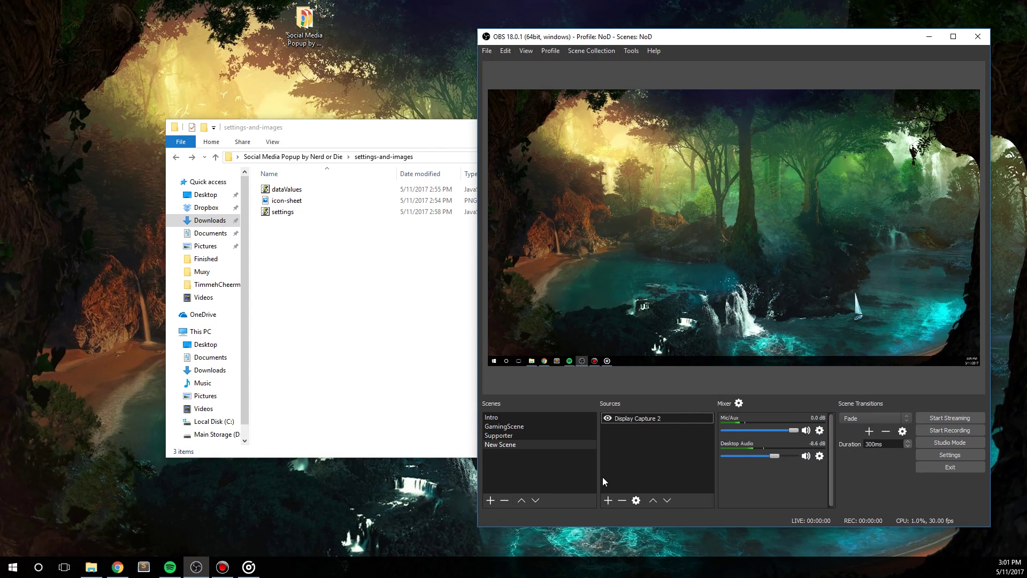
pyautogui.rightClick(647, 441)
pyautogui.moveTo(666, 445)
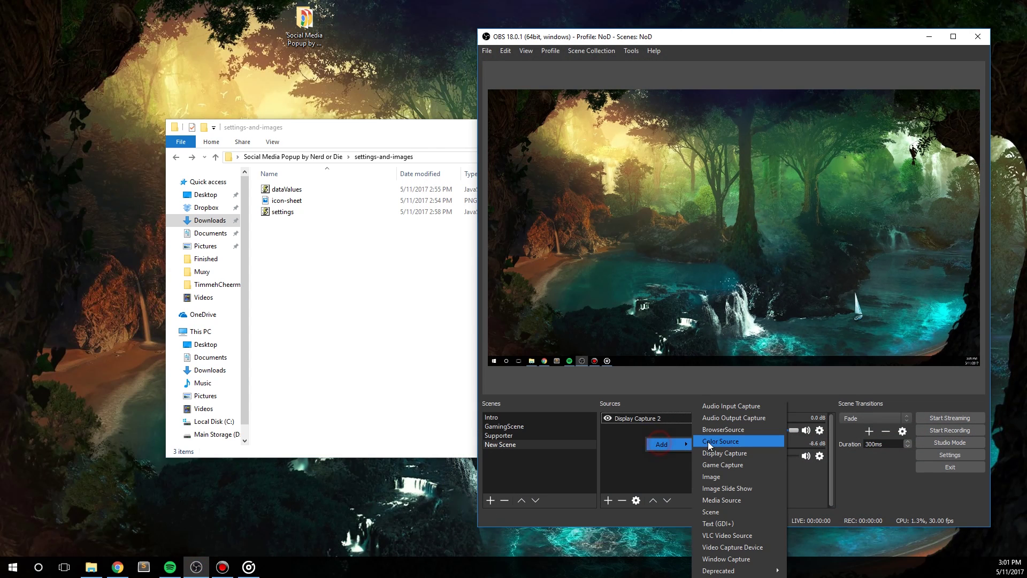
pyautogui.click(736, 432)
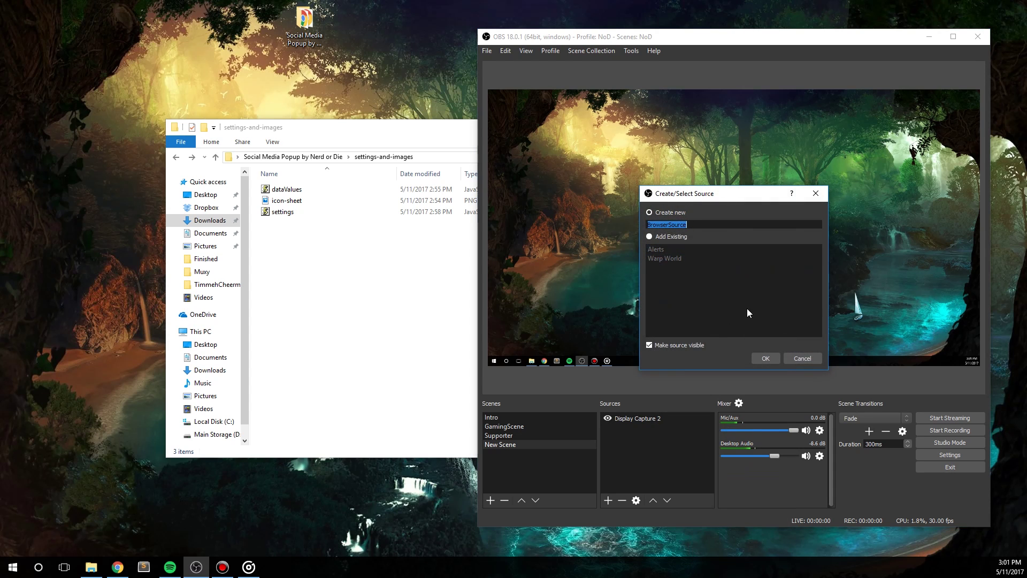
pyautogui.click(766, 358)
# Step: Make the source load local file _right-social-media-popup-v2.html from the Social Media Popup folder
pyautogui.click(576, 315)
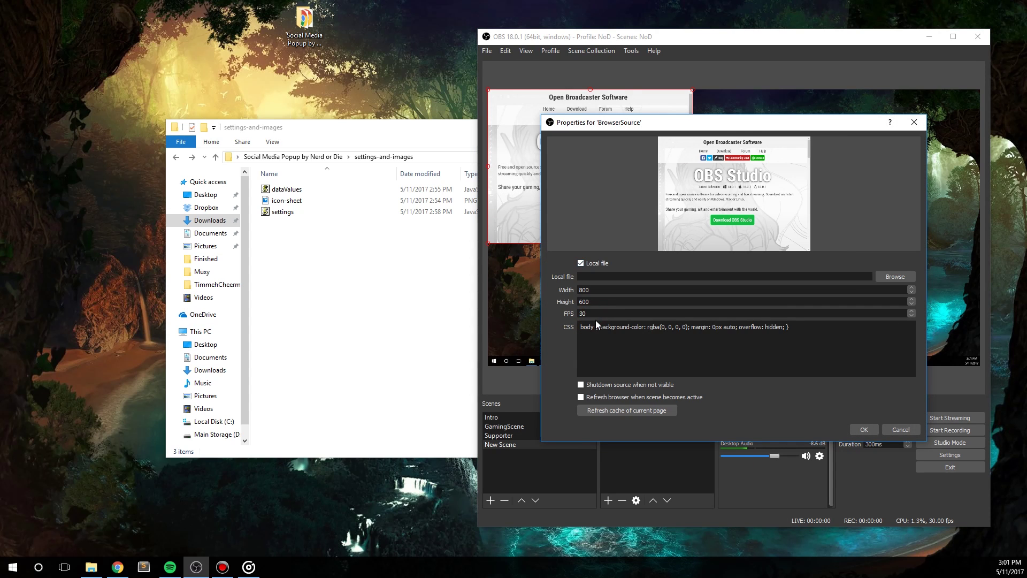
pyautogui.click(895, 276)
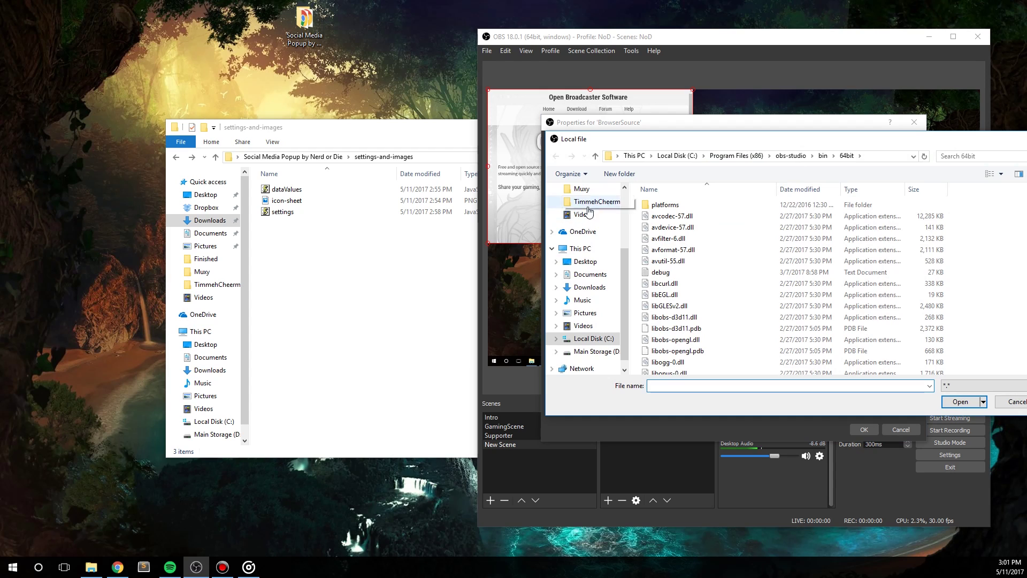
pyautogui.scroll(3, 623, 212)
pyautogui.click(586, 210)
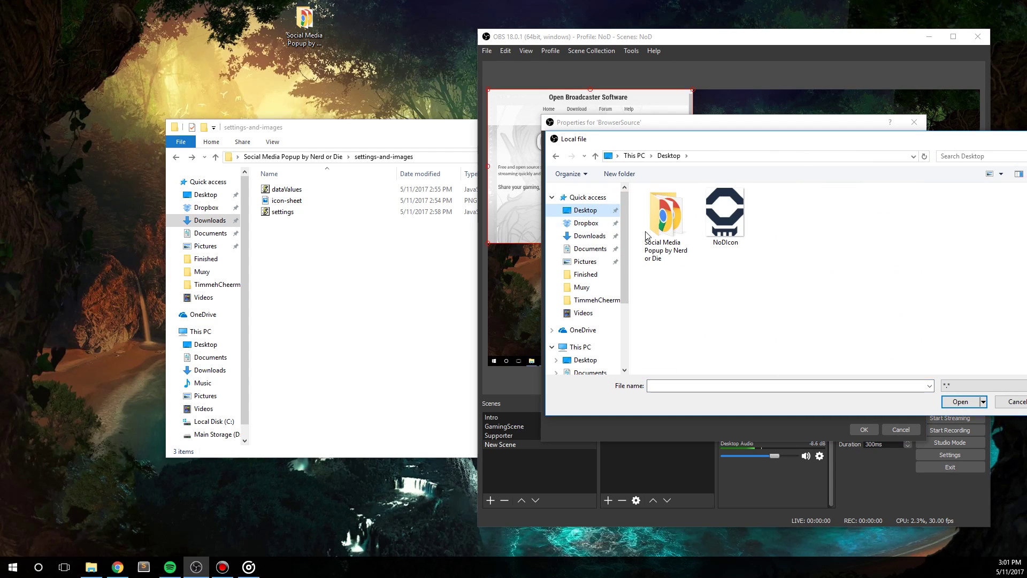
pyautogui.doubleClick(665, 234)
pyautogui.click(706, 239)
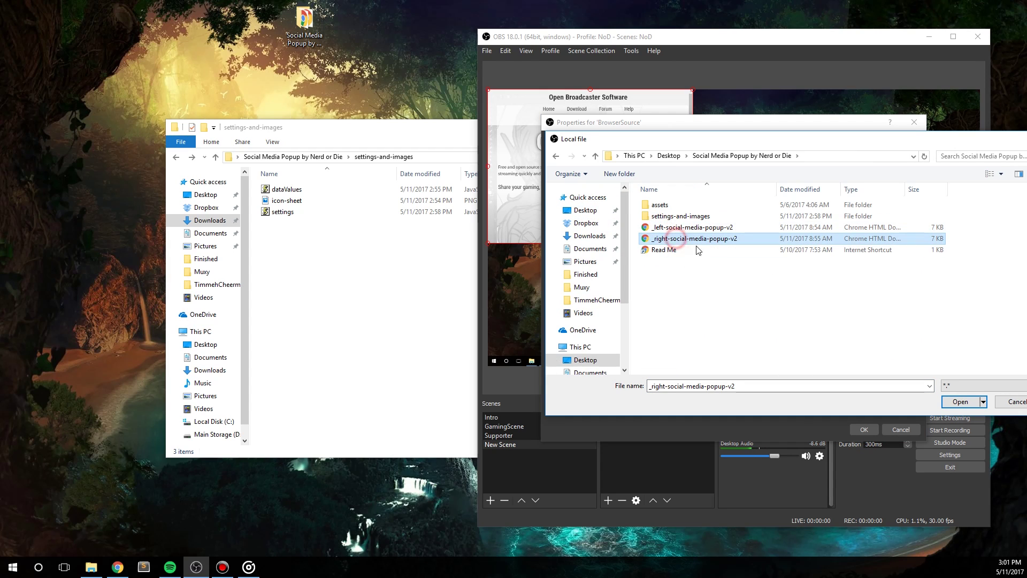
pyautogui.click(661, 229)
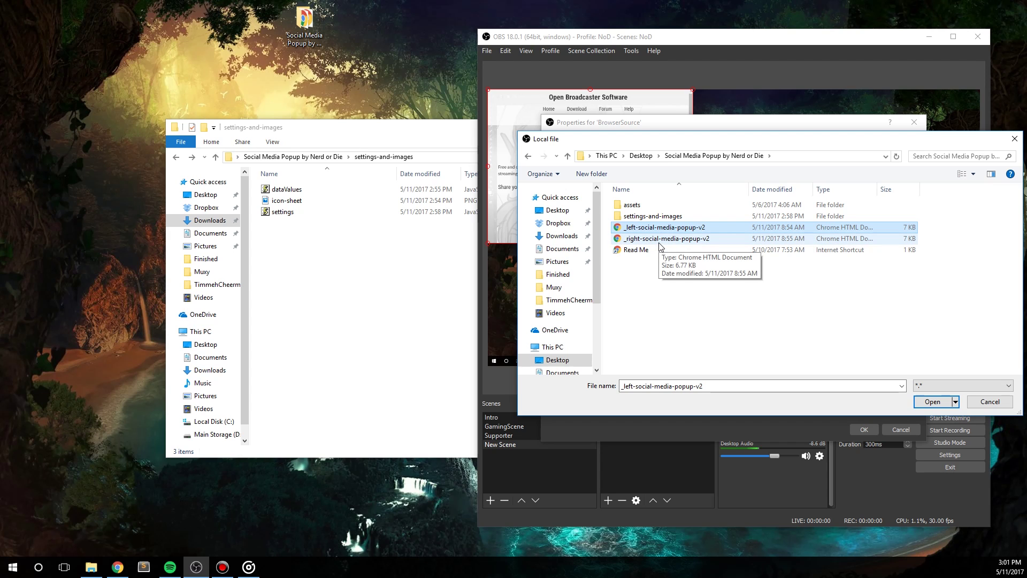
pyautogui.doubleClick(665, 239)
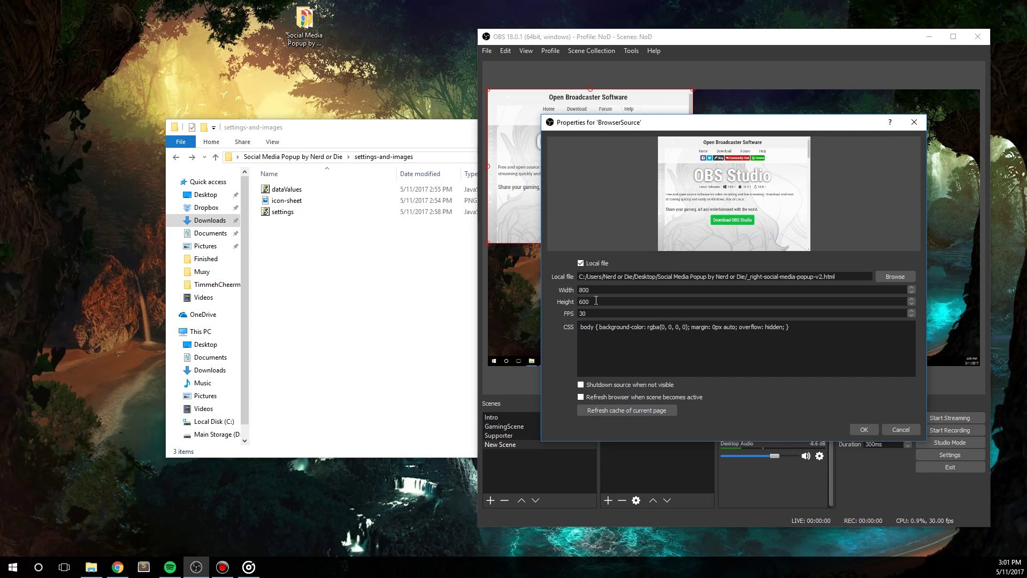
# Step: Size the browser source 1000 by 300 and place it in the preview's upper right
pyautogui.write('1000')
pyautogui.press('Tab')
pyautogui.write('300')
pyautogui.click(861, 429)
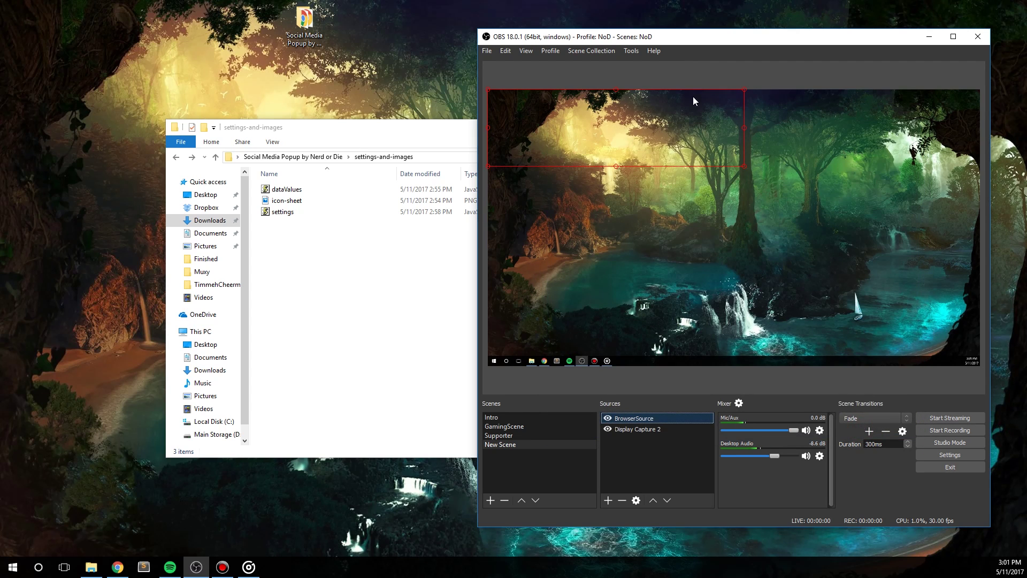
pyautogui.moveTo(694, 100); pyautogui.dragTo(905, 168)
# Step: Maximize OBS and deselect the popup to watch it cycle through NerdOrDie, Twitch and Twitter
pyautogui.doubleClick(805, 35)
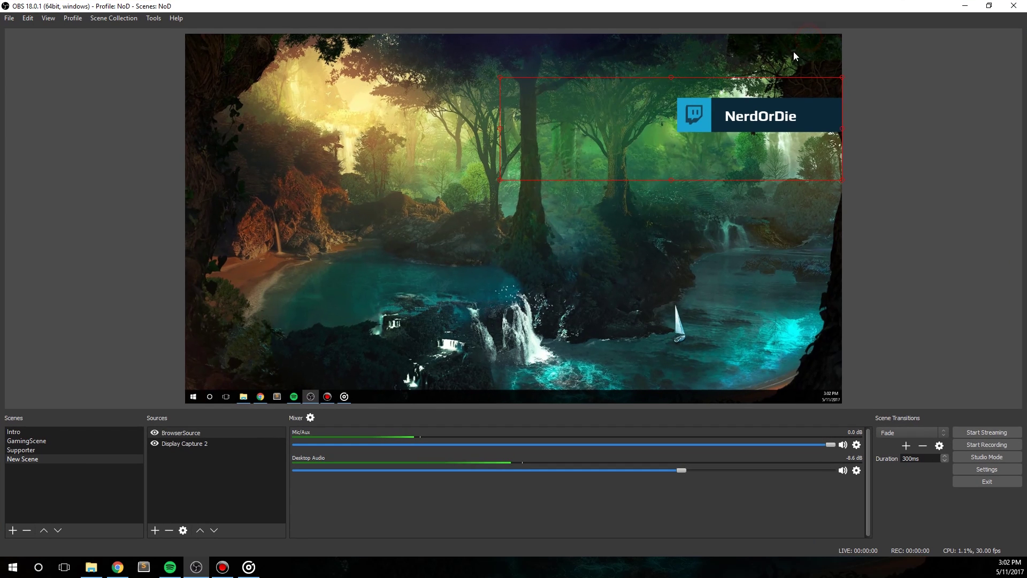
pyautogui.click(917, 177)
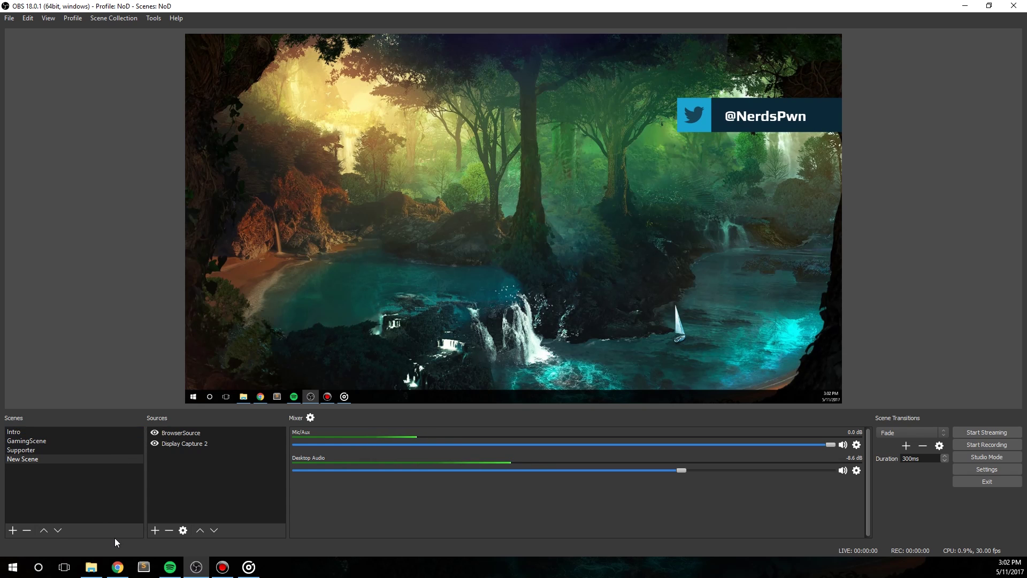
# Step: Close the Appearance and Add Social Media Popup tabs, leaving the GTX 1070 Giveaway page open
pyautogui.click(118, 567)
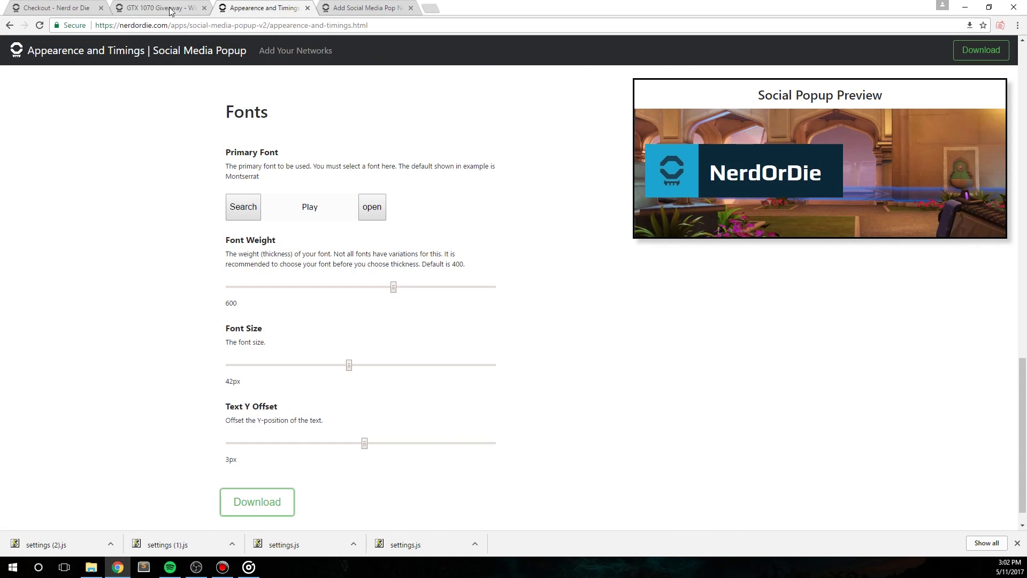
pyautogui.click(170, 8)
pyautogui.middleClick(249, 7)
pyautogui.middleClick(248, 8)
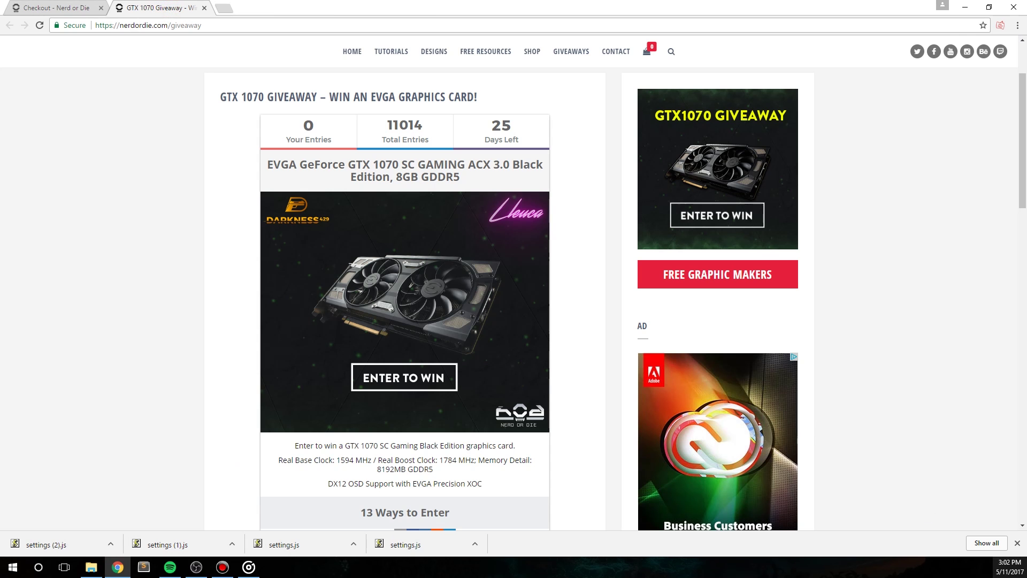
pyautogui.click(1017, 543)
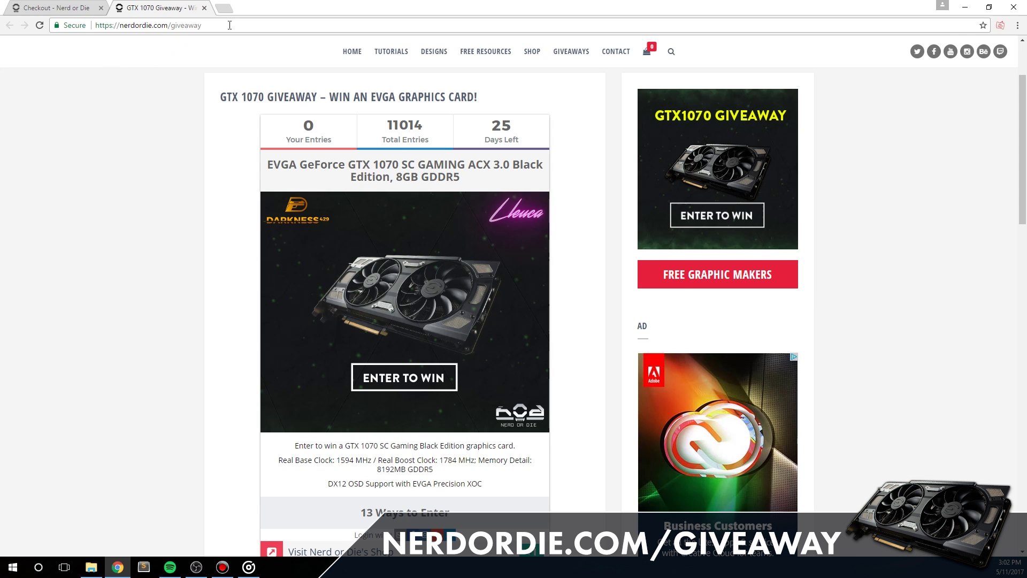
# Step: Scroll through the GTX 1070 Giveaway page, then return to OBS with the popup running
pyautogui.moveTo(229, 26); pyautogui.dragTo(95, 25)
pyautogui.scroll(-1, 187, 260)
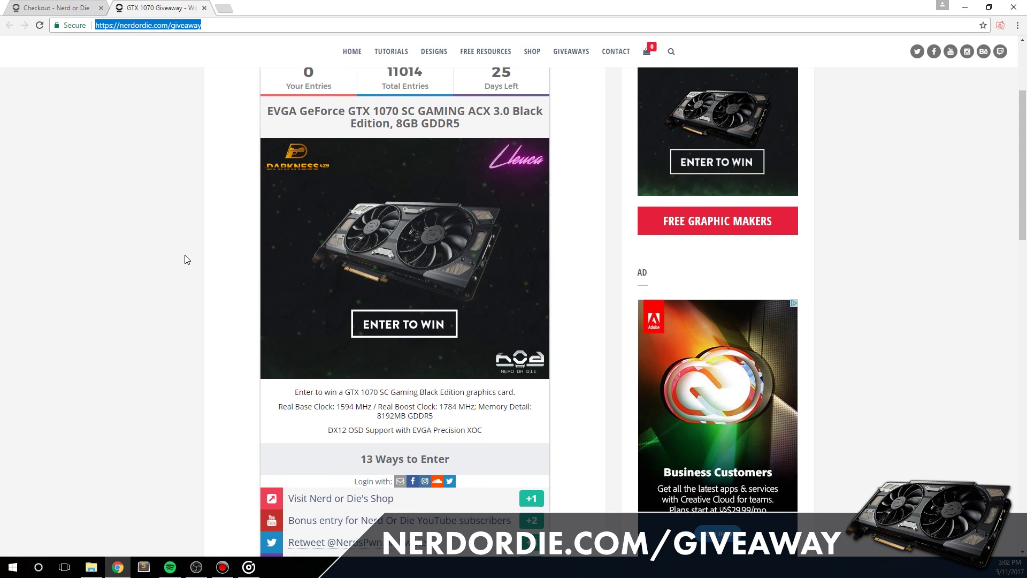
pyautogui.scroll(-1, 194, 260)
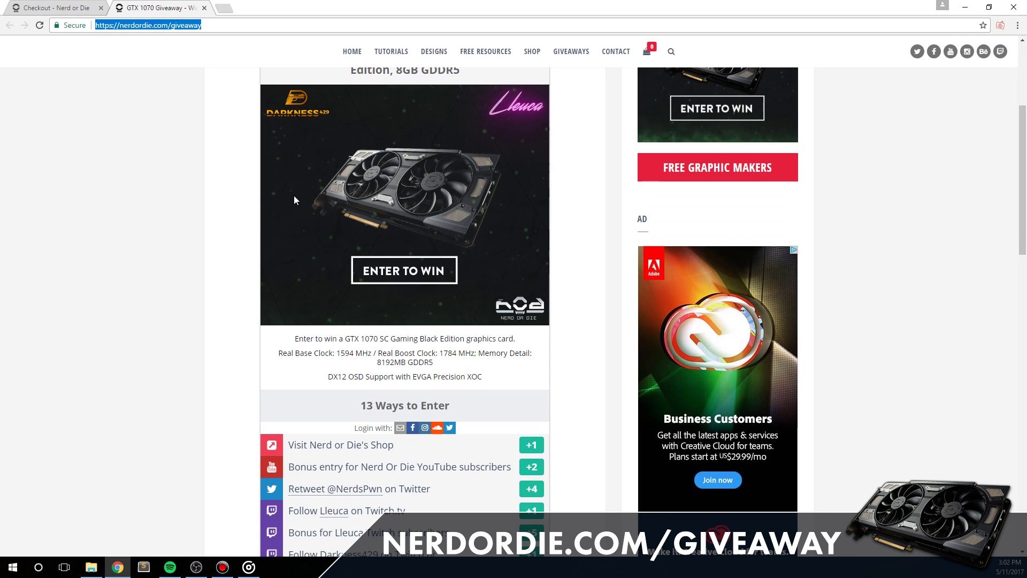
pyautogui.click(185, 27)
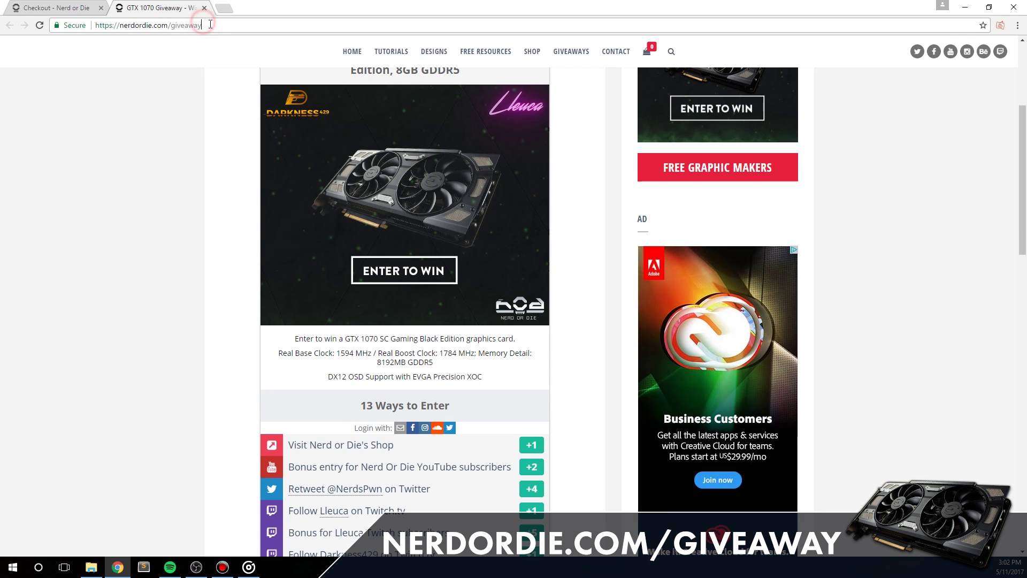
pyautogui.scroll(-3, 202, 225)
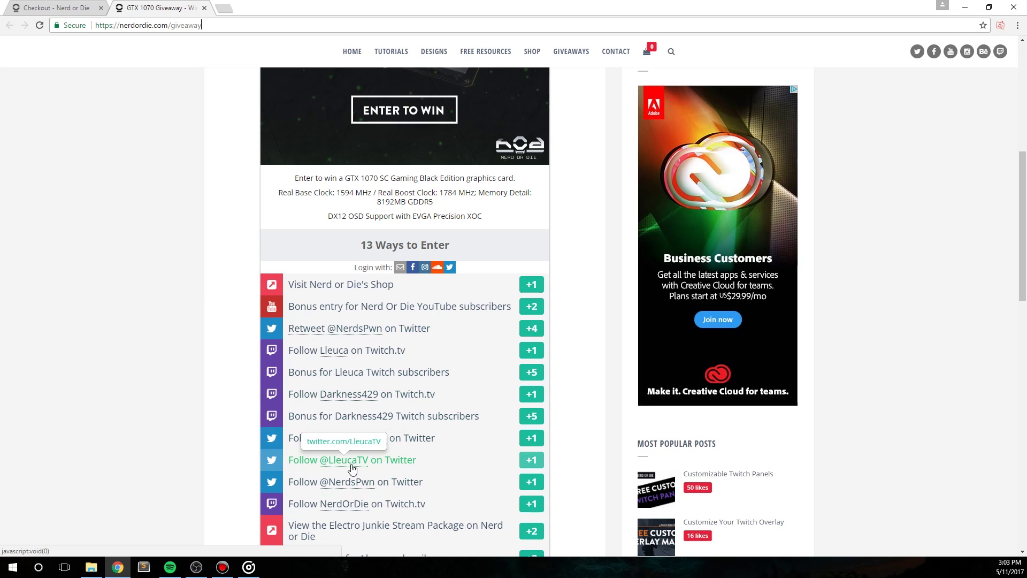
pyautogui.click(199, 405)
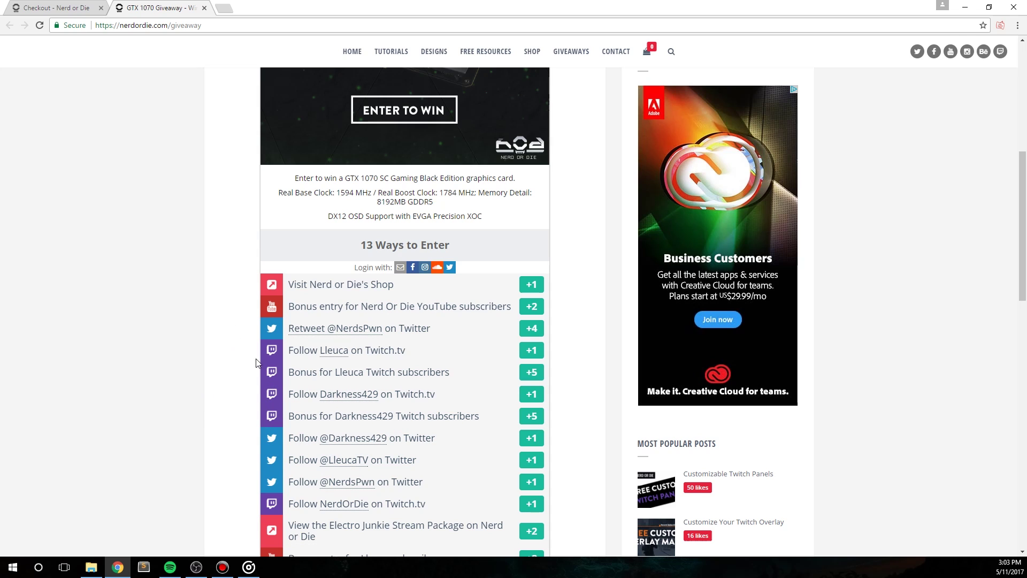
pyautogui.moveTo(212, 26); pyautogui.dragTo(62, 26)
pyautogui.scroll(3, 184, 177)
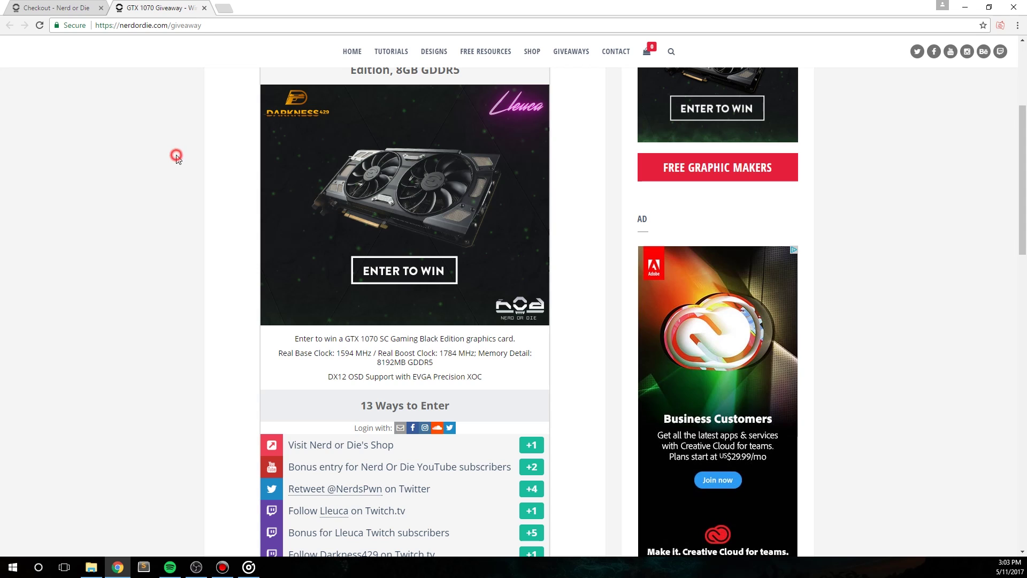
pyautogui.click(197, 567)
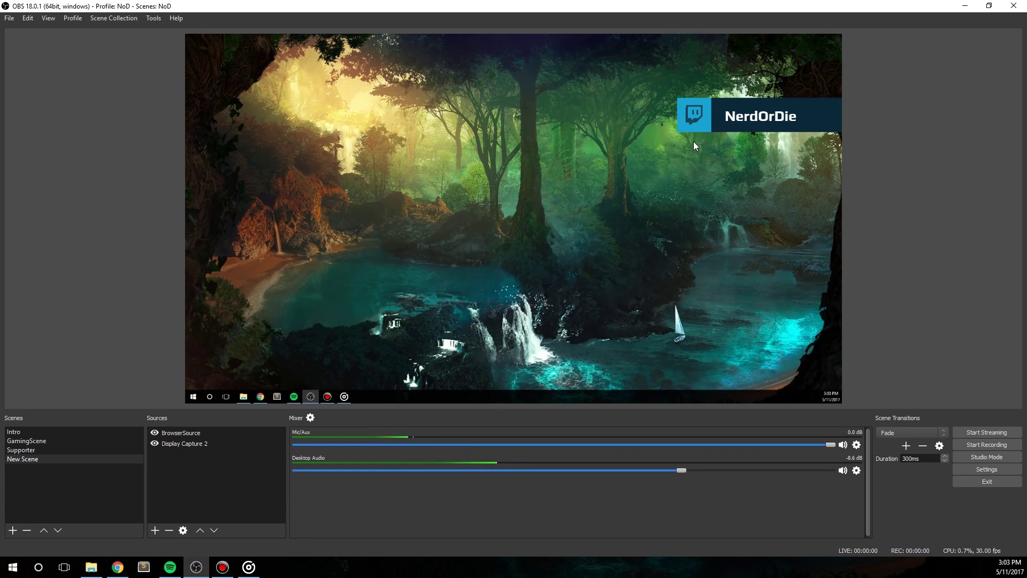